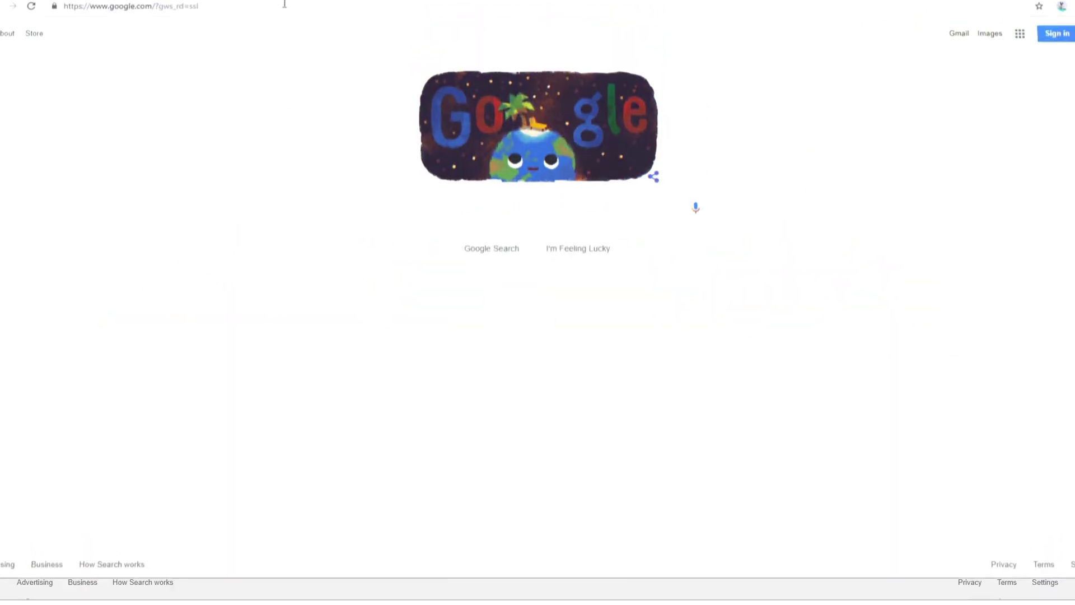
Go to ads.google.com and sign in with the account name and password.
click(291, 30)
text(ads)
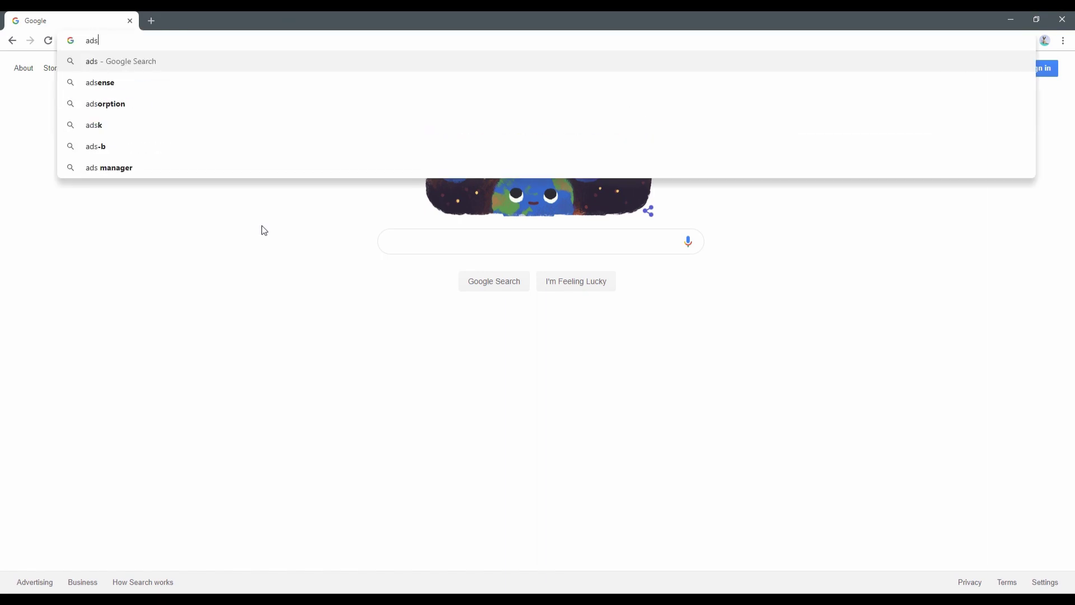
text(.google.com)
key(Return)
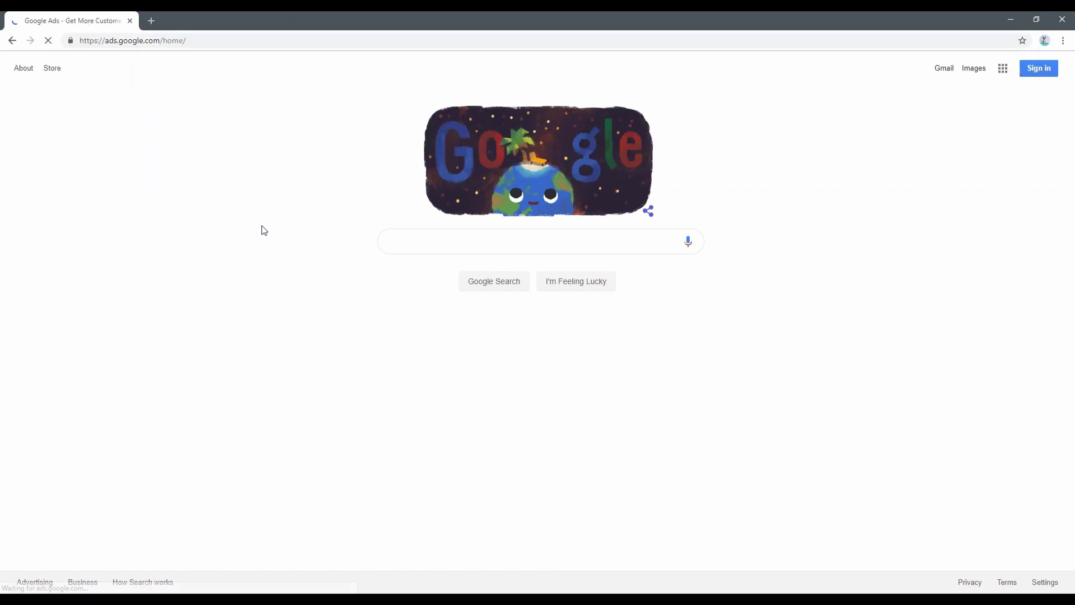
click(943, 71)
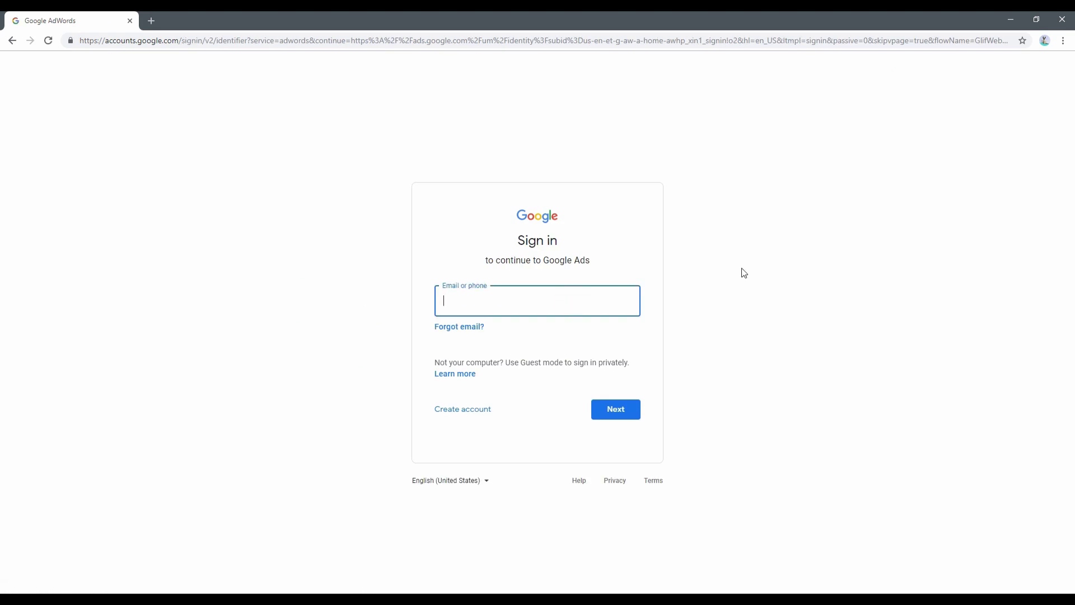
key(Return)
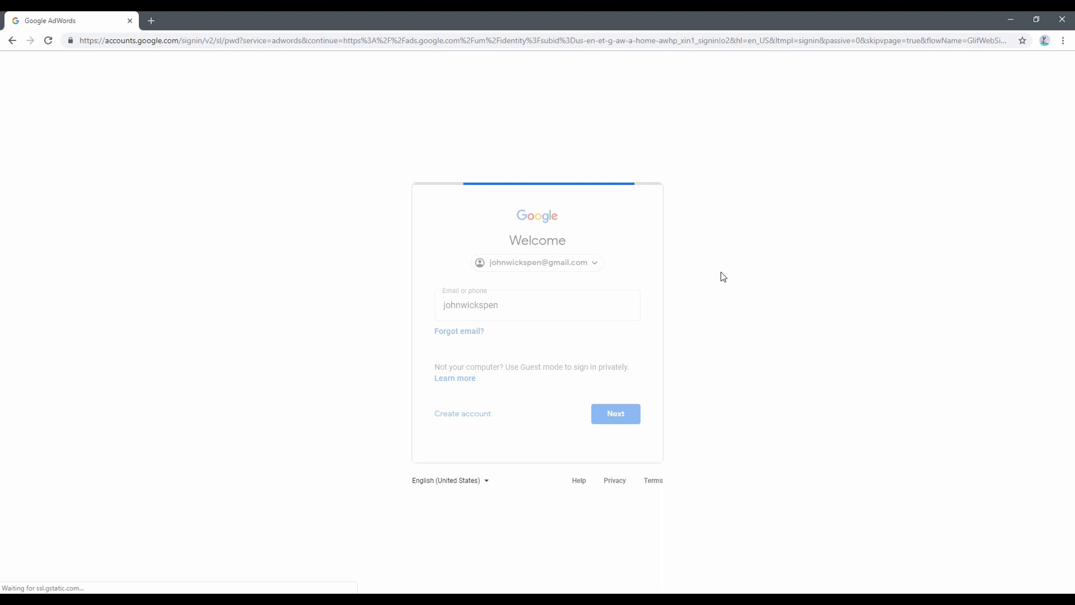
text(********)
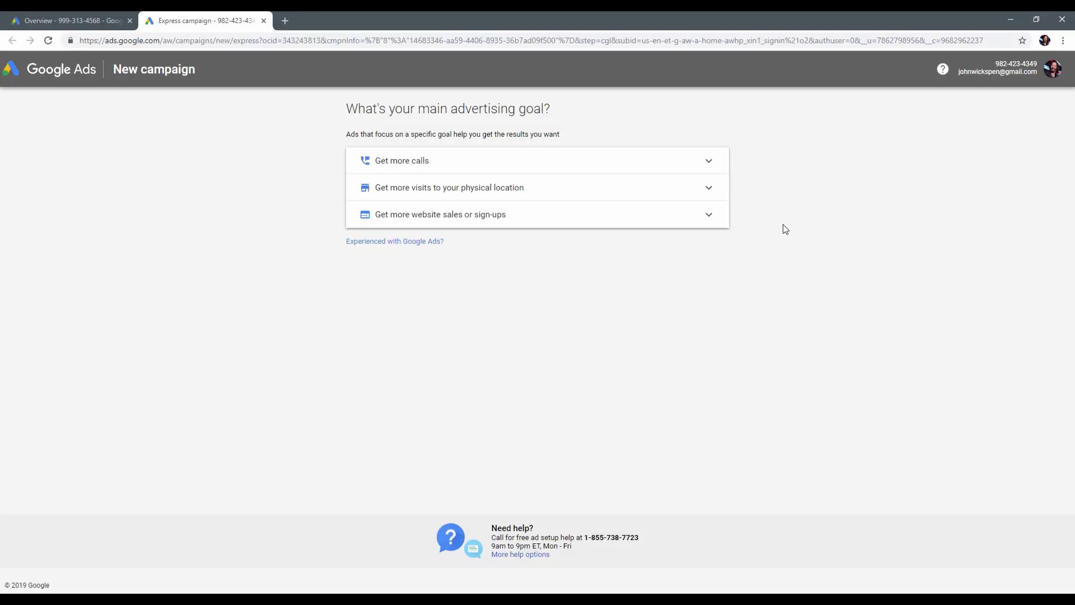
Choose a Search campaign with the Sales goal, reached through website visits and phone calls.
click(396, 242)
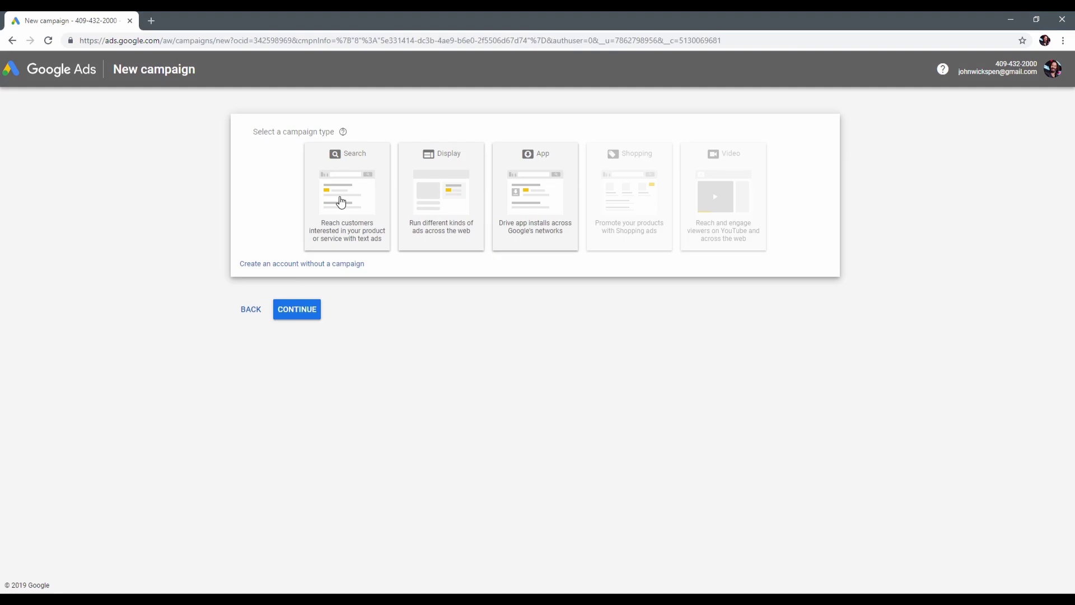
click(341, 202)
click(321, 224)
click(285, 431)
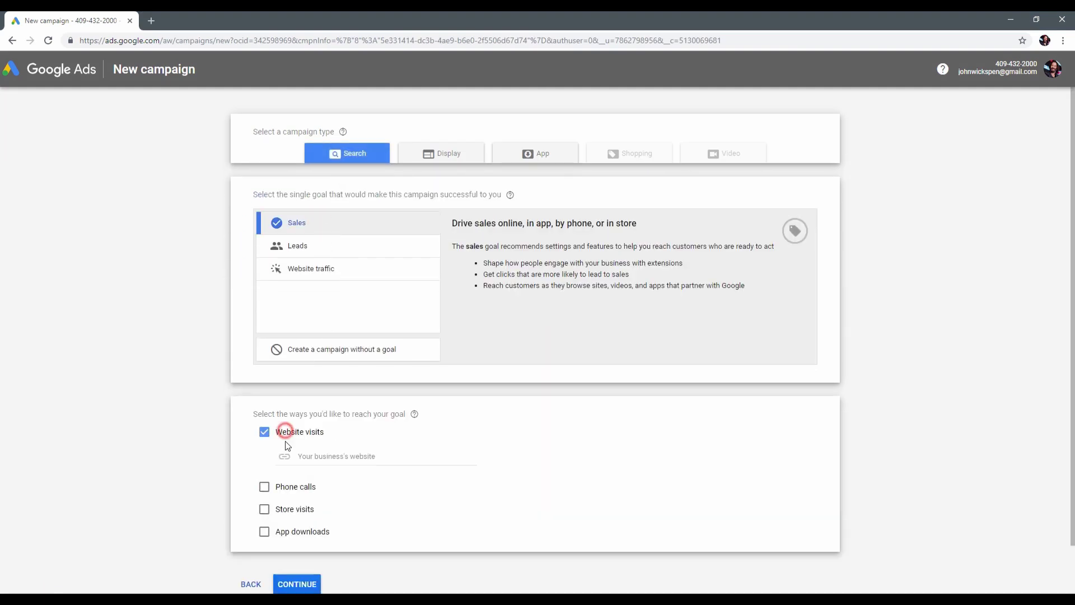
click(280, 487)
Enter johnwicksdogfood.com as the business website and add the business phone number.
click(348, 455)
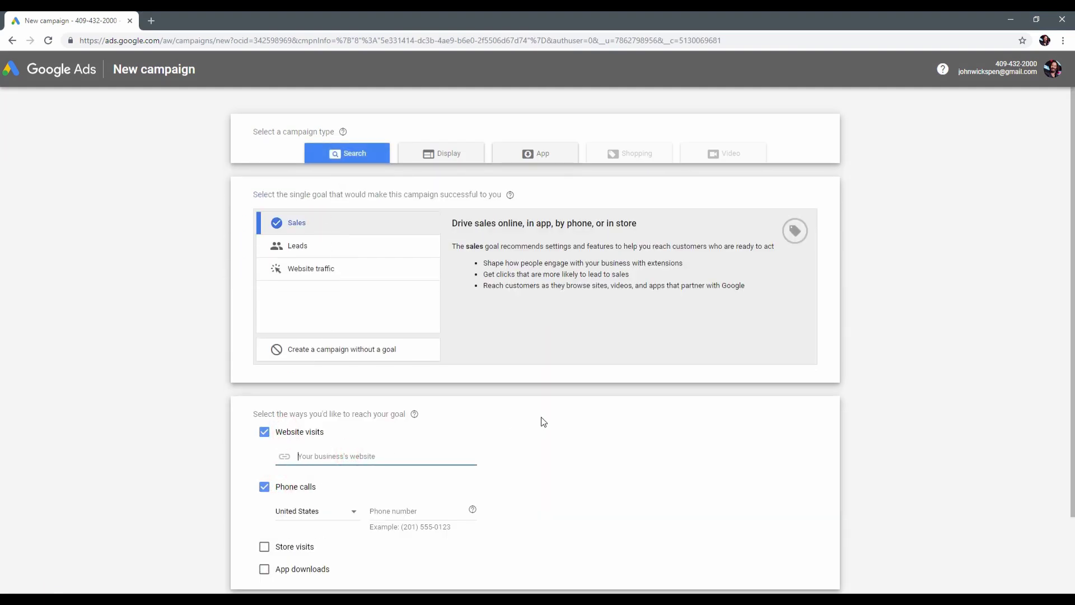
text(johnwicksdogfood.com)
click(518, 504)
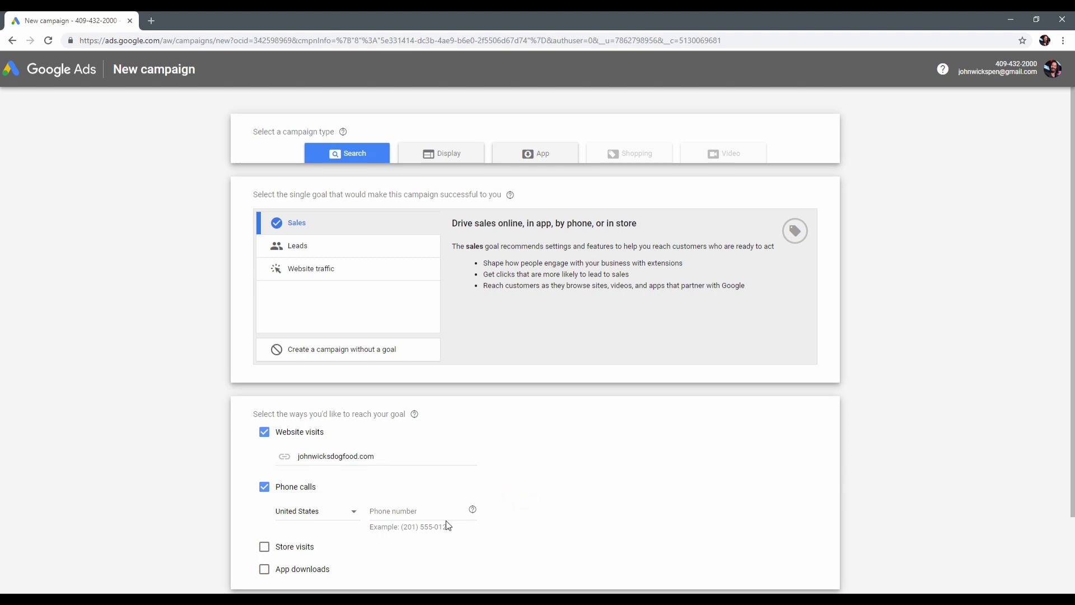
click(417, 510)
text(+1 201 5550123)
scroll(526, 483, down, 2)
Rename the campaign from Sales-Search-1 to PenShop.
click(296, 539)
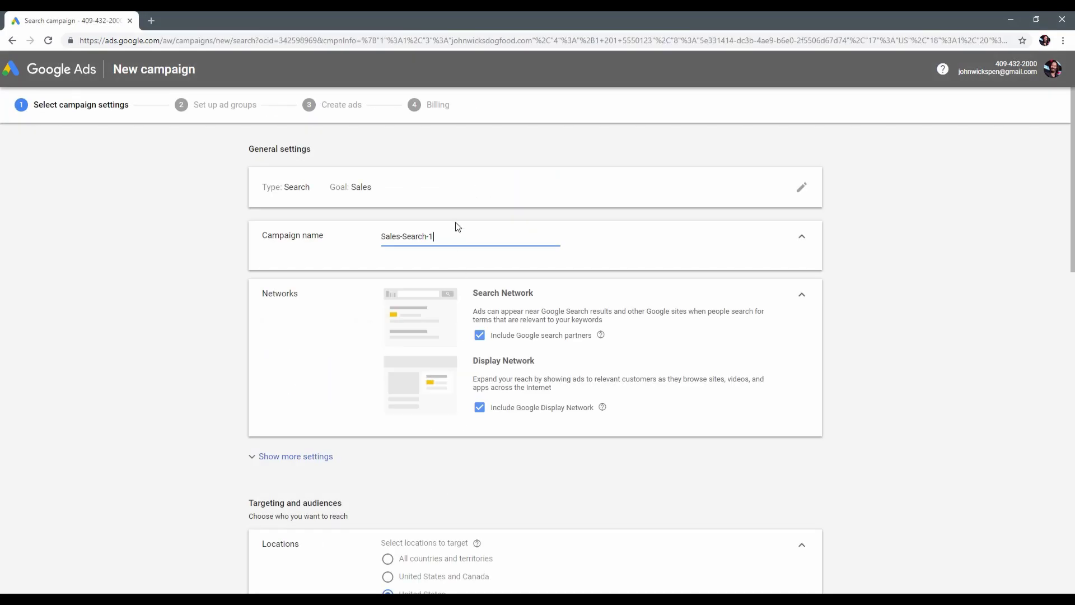
drag(446, 237, 367, 246)
text(PenShop)
click(348, 261)
Set the campaign end date to June 30, 2019 under the additional settings.
click(460, 456)
scroll(485, 420, down, 2)
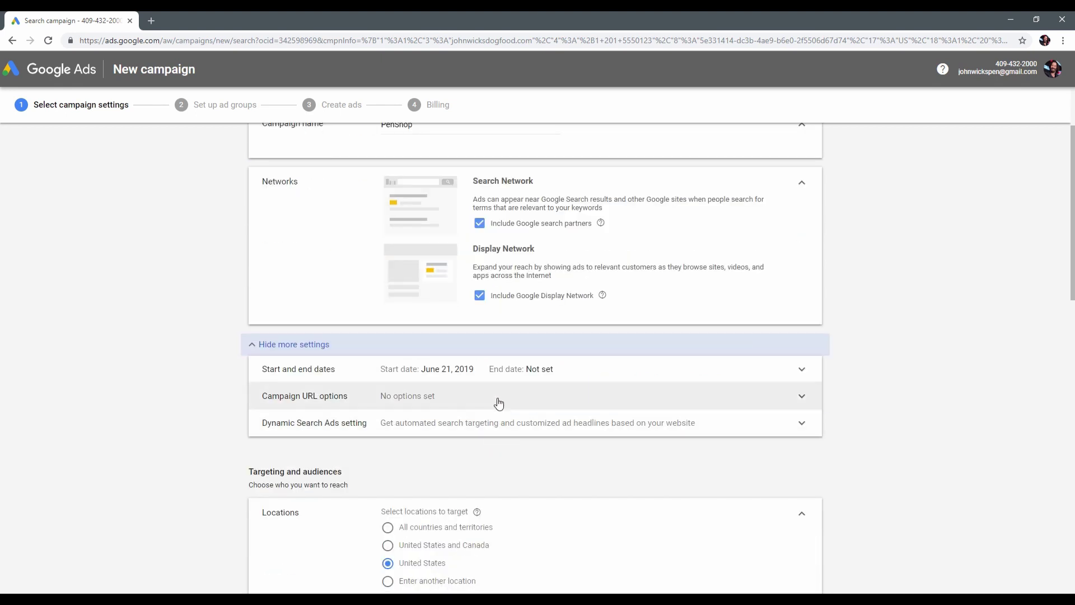
click(545, 370)
click(475, 454)
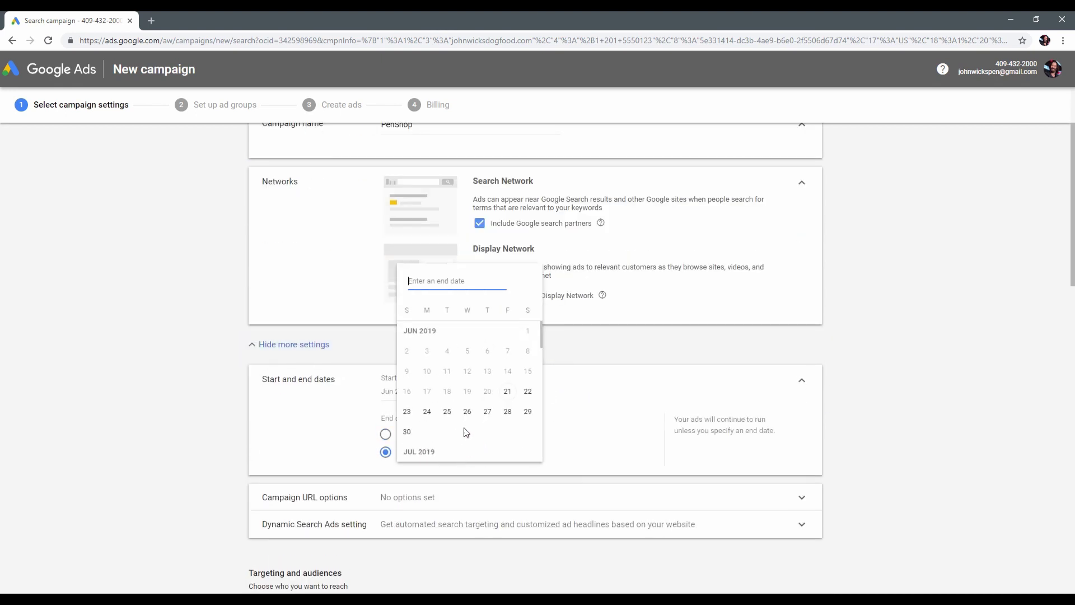
click(407, 432)
click(568, 353)
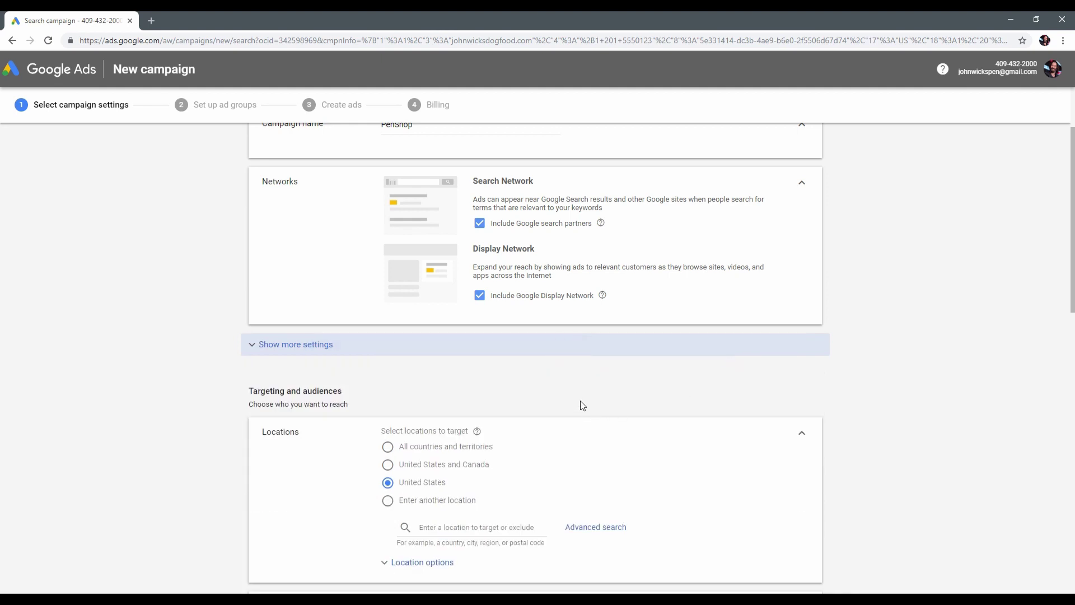
Target the states of New York and California as campaign locations.
scroll(580, 399, down, 2)
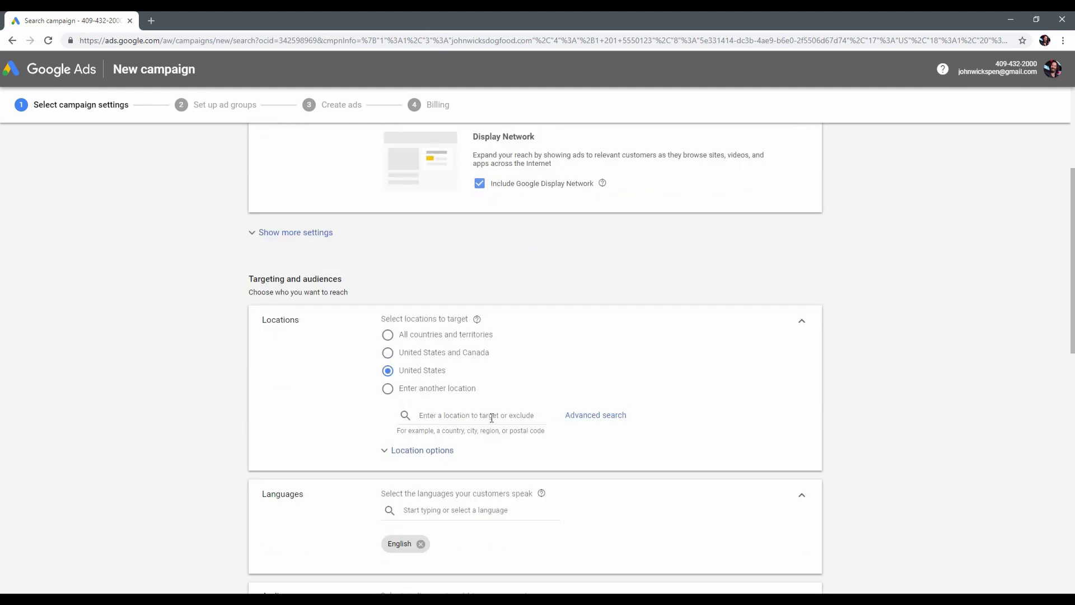
click(491, 418)
text(New )
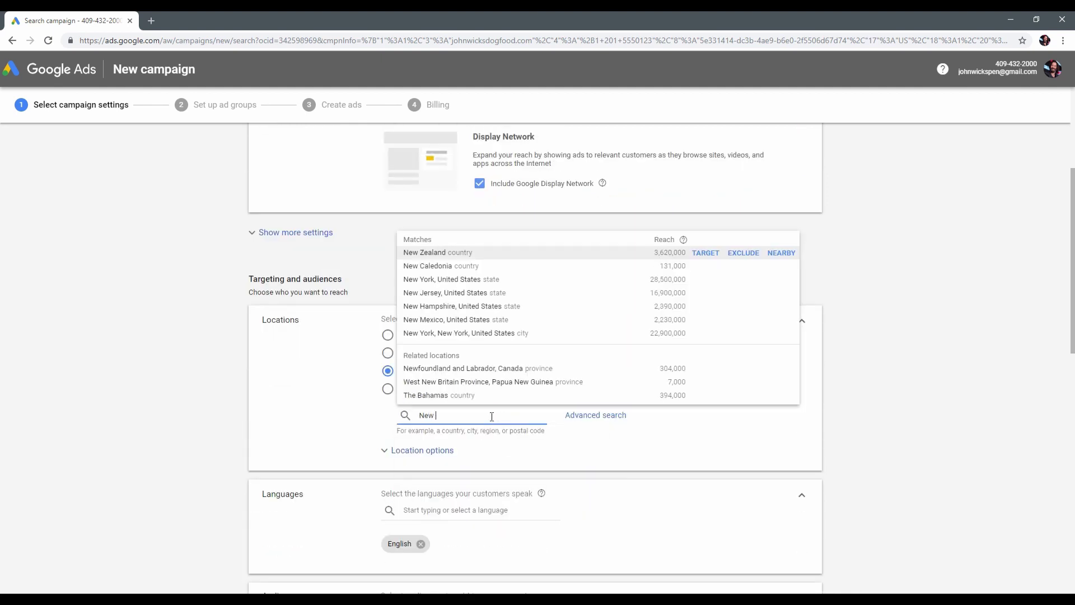
text(York)
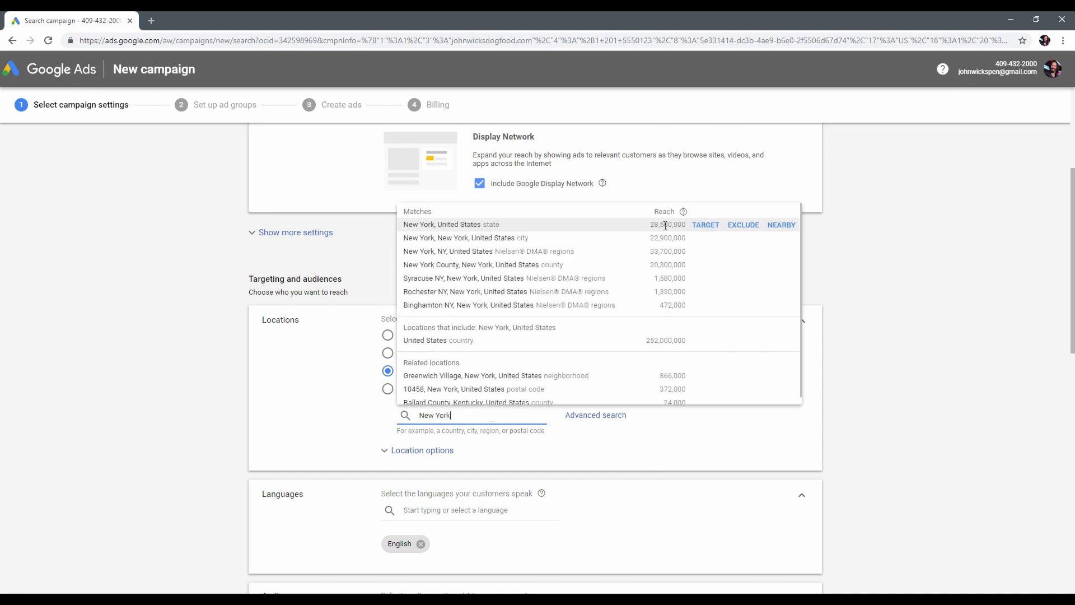
click(707, 225)
click(475, 460)
text(Cali)
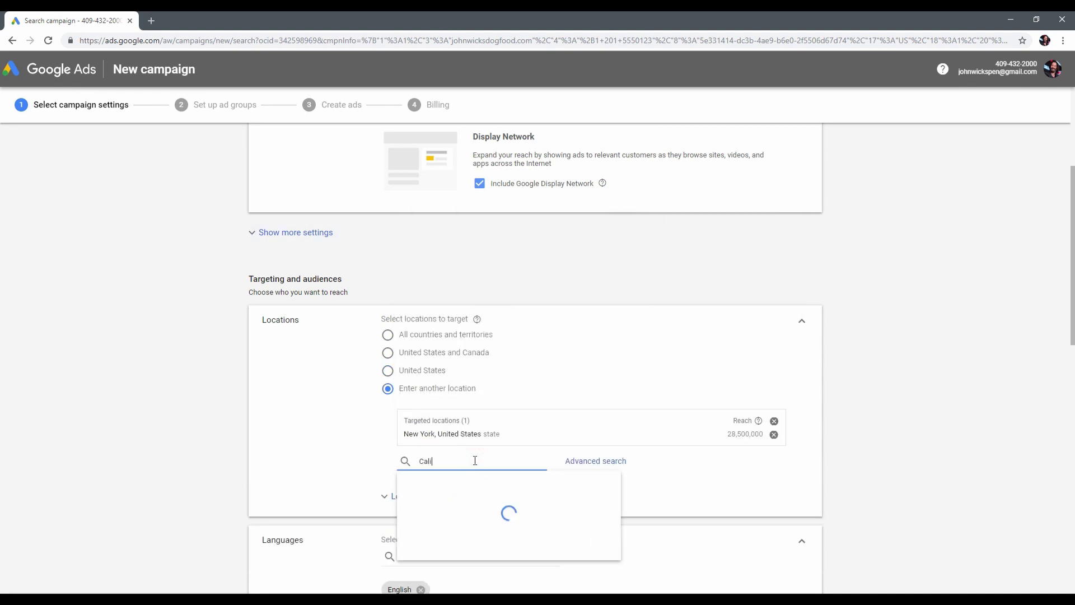
click(506, 270)
Limit location targeting to people in or regularly in the targeted locations.
scroll(595, 432, down, 2)
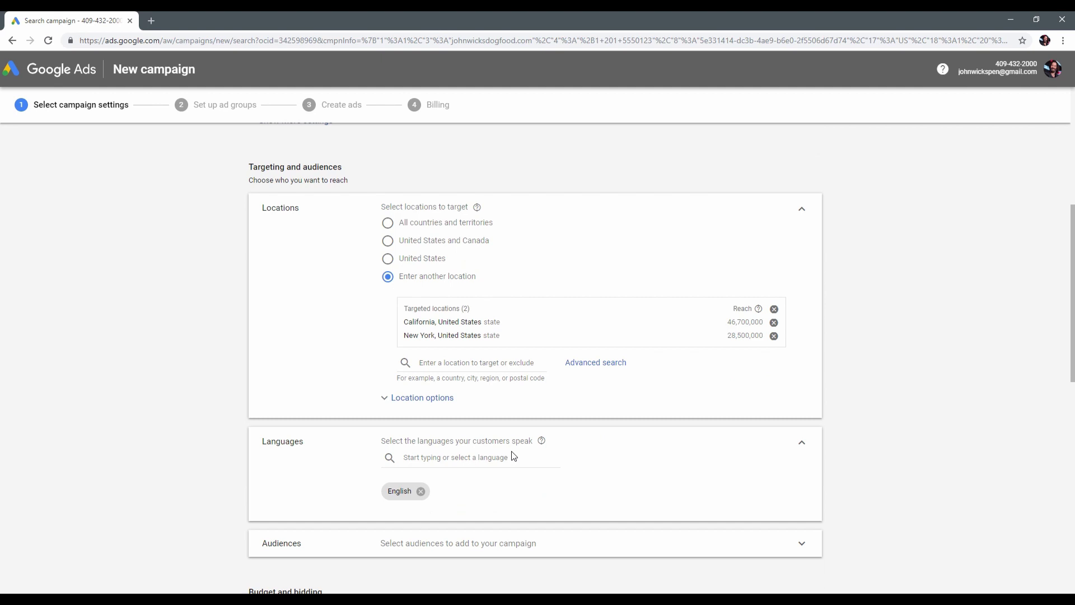
click(421, 398)
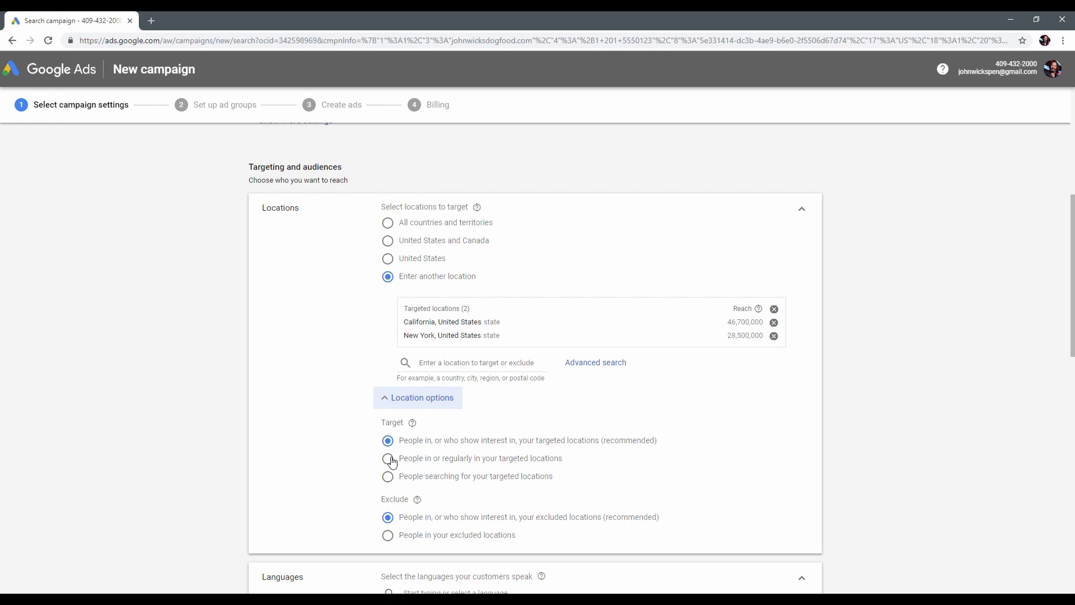
click(388, 459)
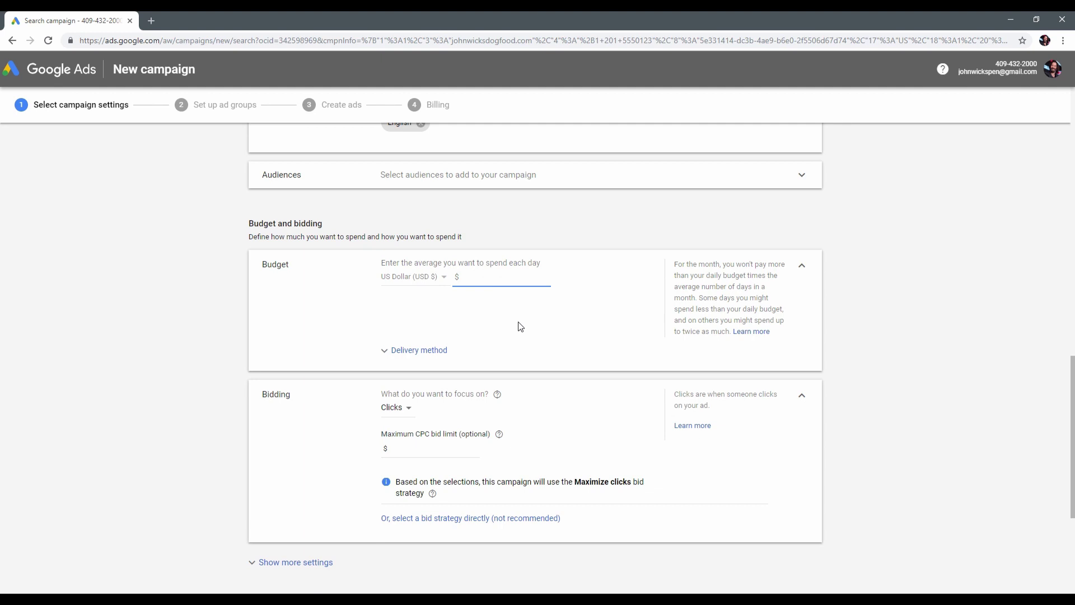
Set a $5.00 average daily budget and try the Accelerated delivery method.
text(5.00)
click(424, 350)
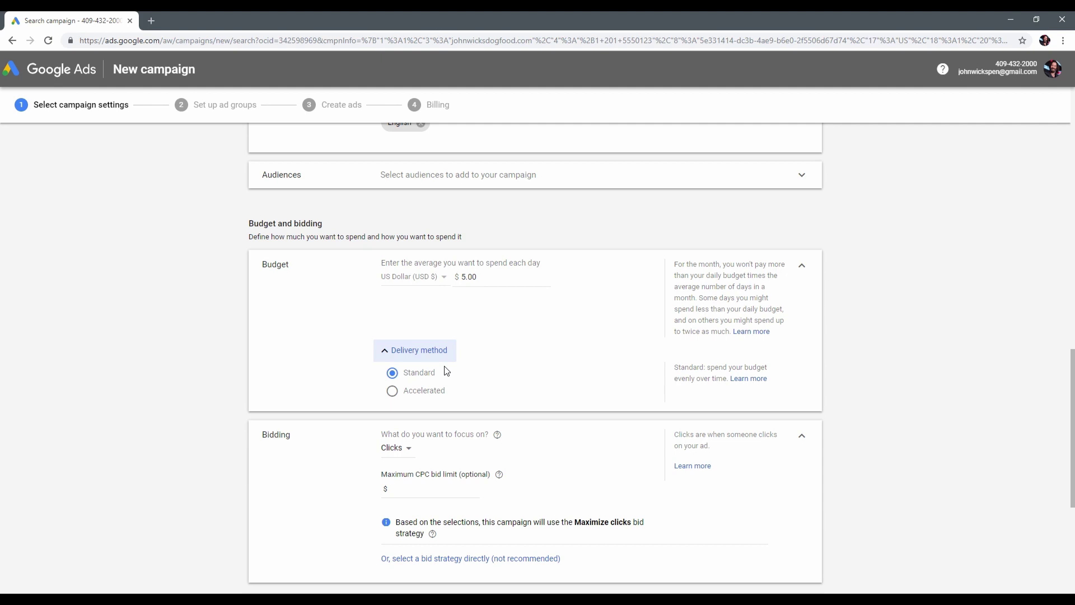
click(392, 392)
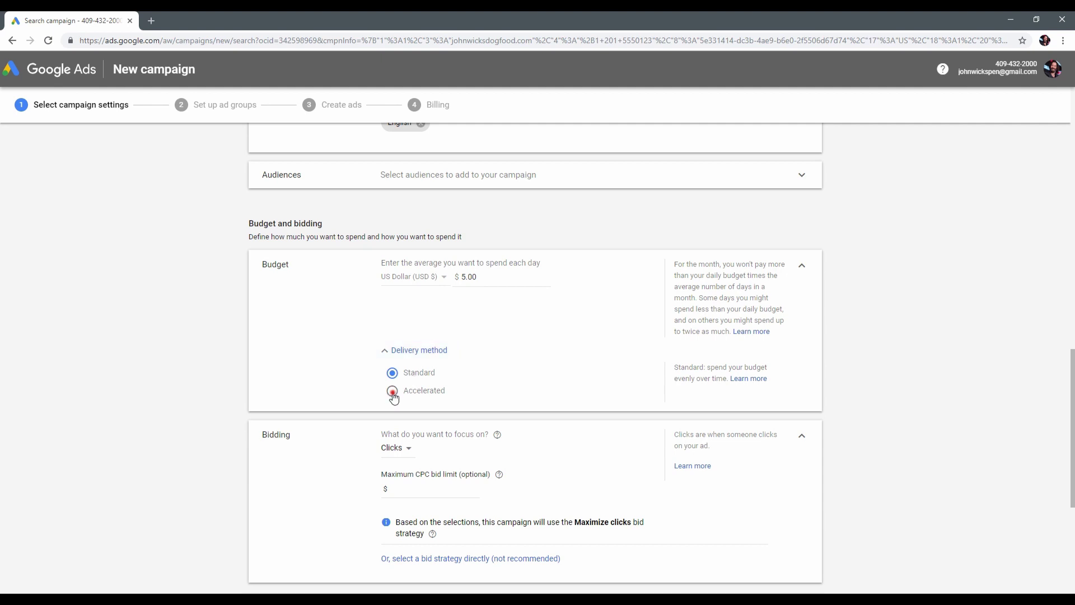
Switch delivery back to Standard and cap the maximum cost per click at 0.50.
click(399, 374)
click(802, 265)
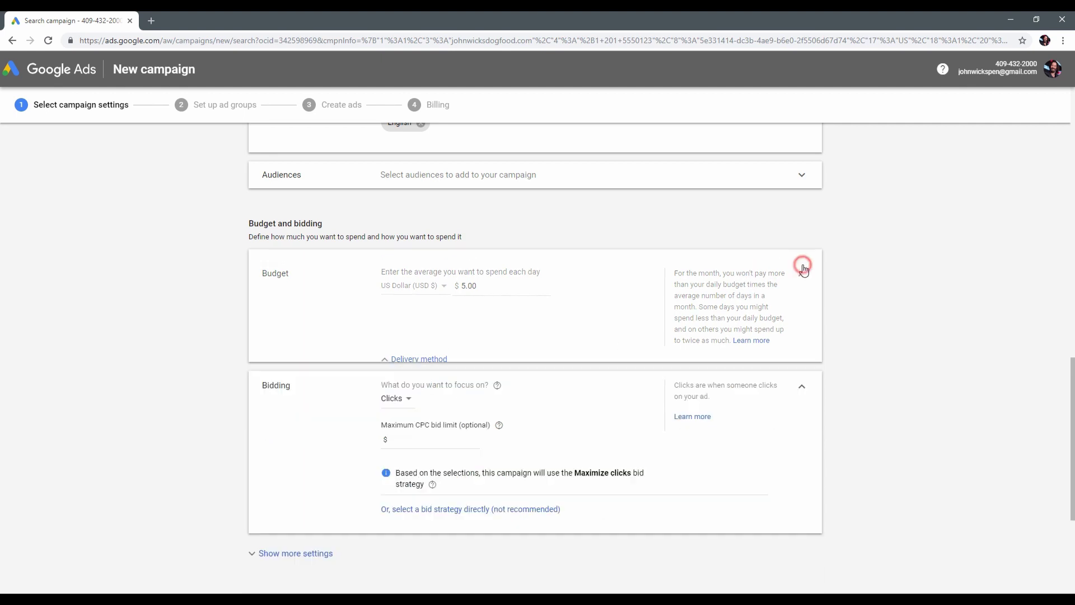
click(430, 350)
text(0.5)
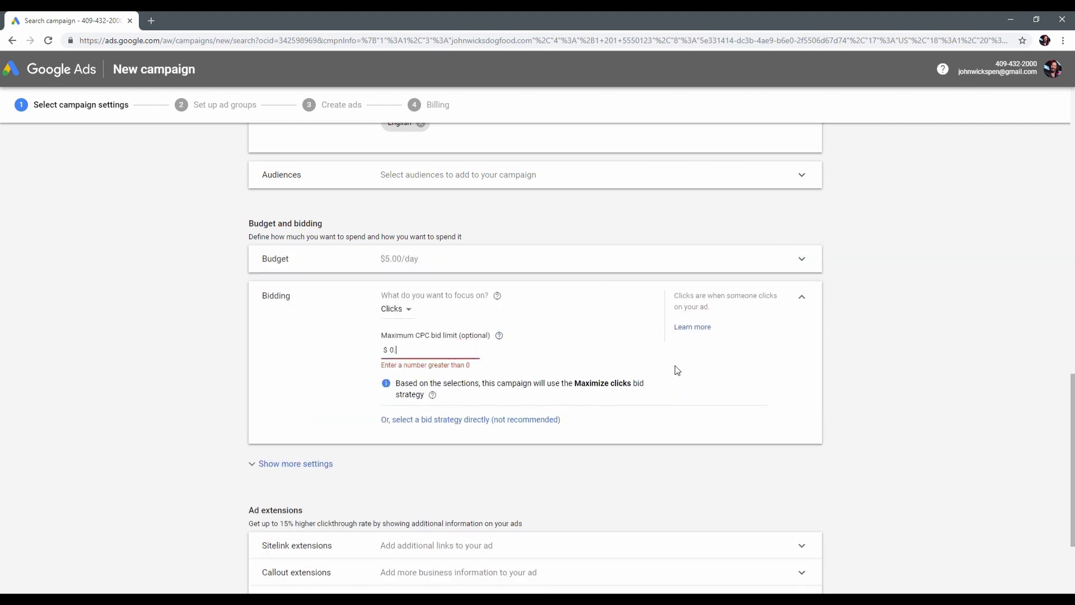
click(815, 350)
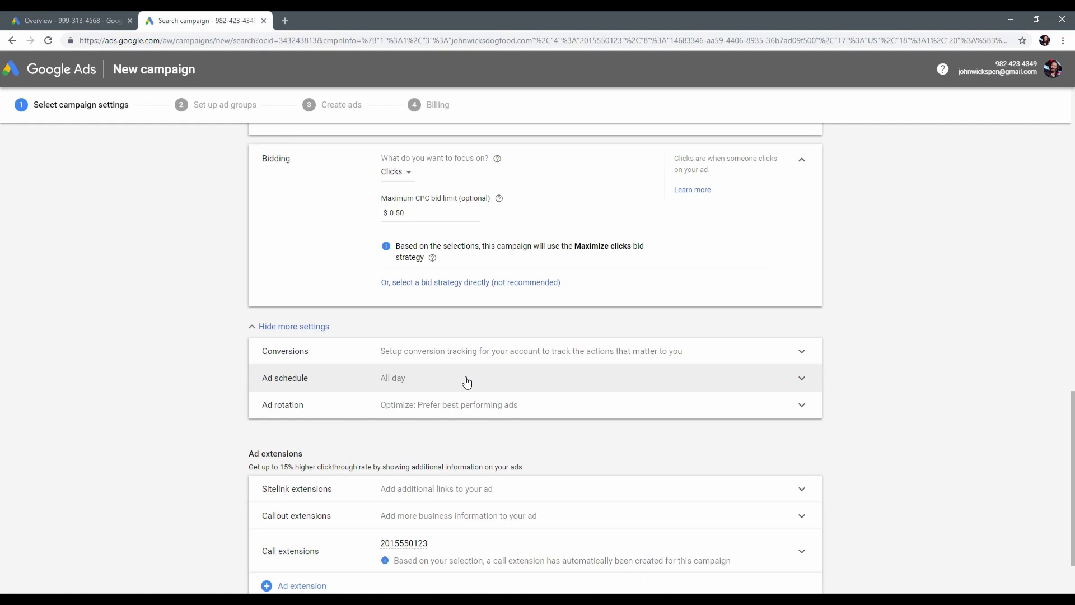
Schedule the ads to run all days from 09:00 to 19:00.
click(467, 382)
click(486, 387)
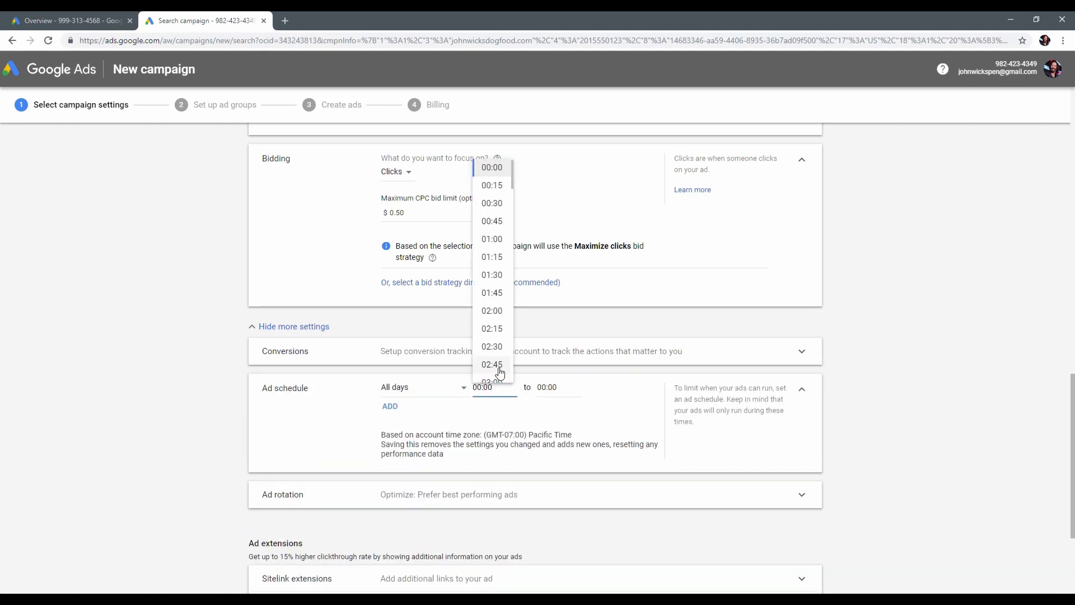
scroll(493, 370, down, 4)
scroll(496, 358, down, 5)
click(492, 329)
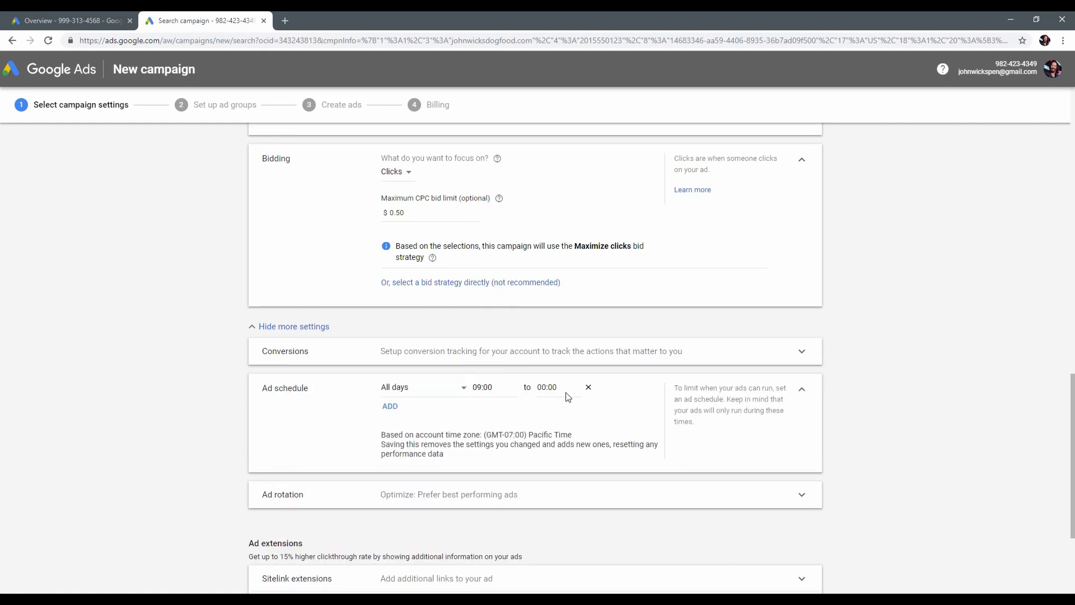
click(561, 388)
scroll(557, 347, down, 20)
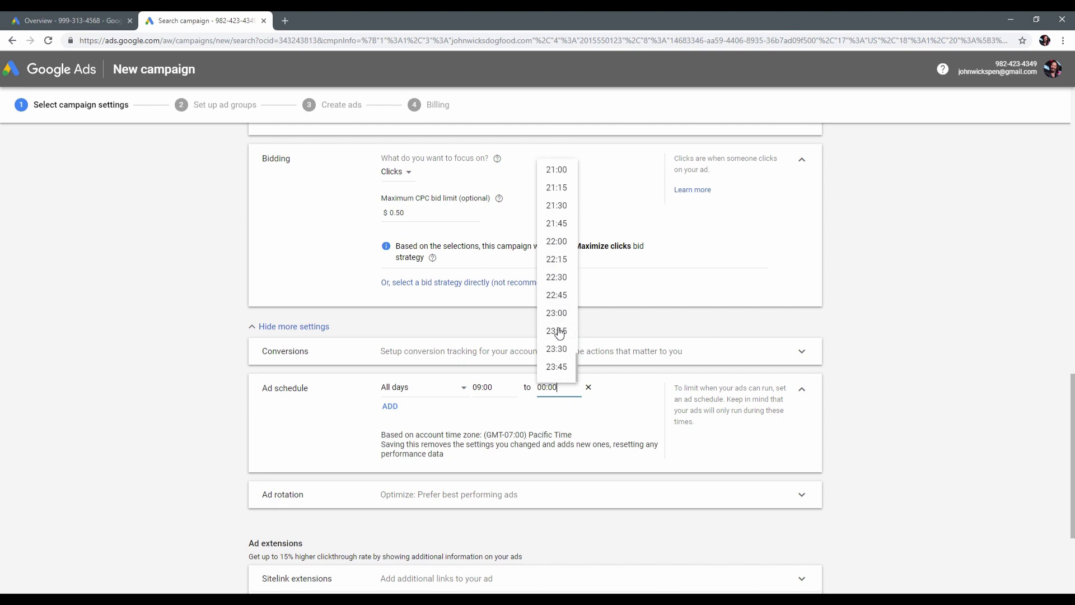
scroll(565, 235, up, 2)
click(561, 250)
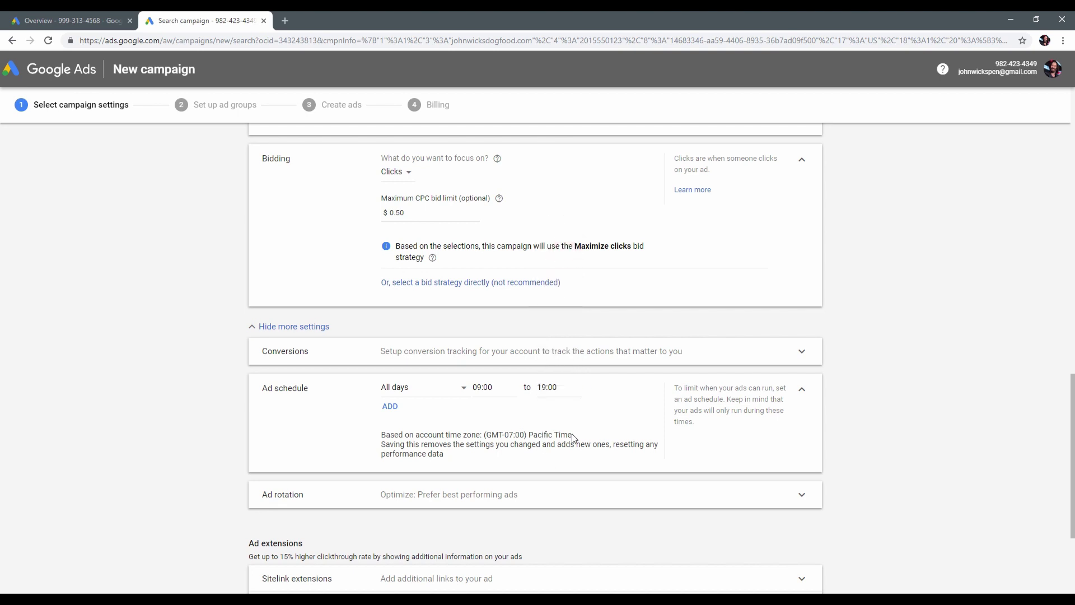
scroll(574, 438, down, 2)
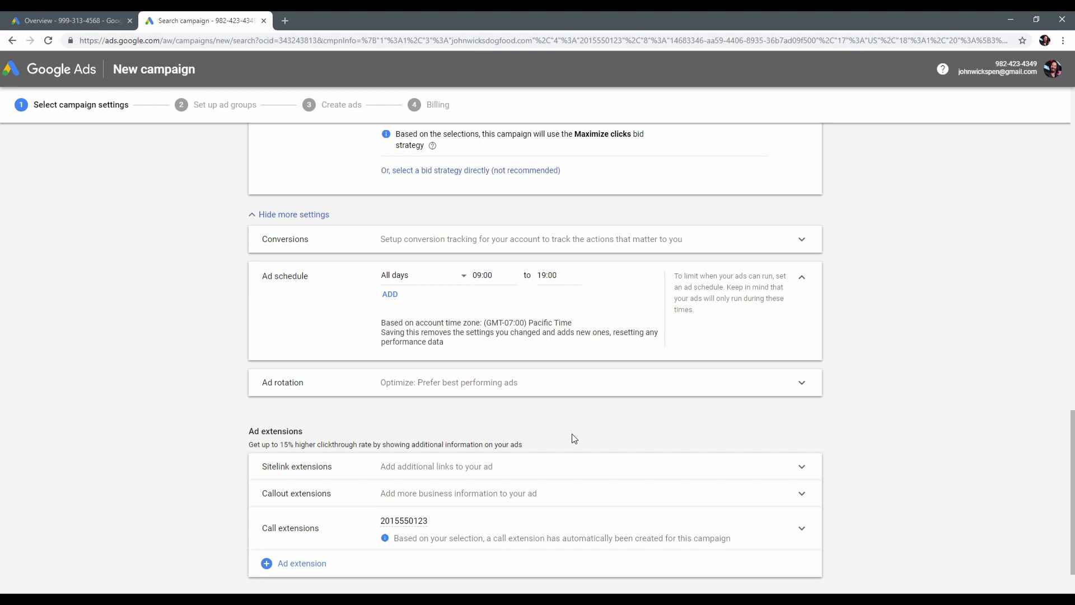
scroll(574, 438, down, 1)
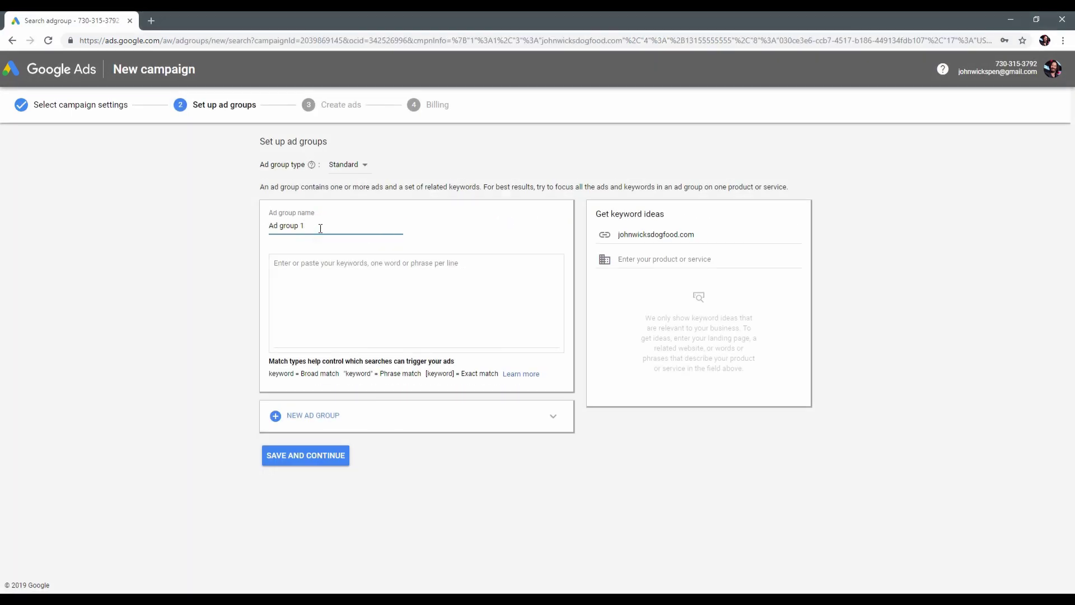
Rename the ad group to PenSale.
triple_click(320, 228)
key(BackSpace)
text(PenSale)
key(Tab)
click(450, 232)
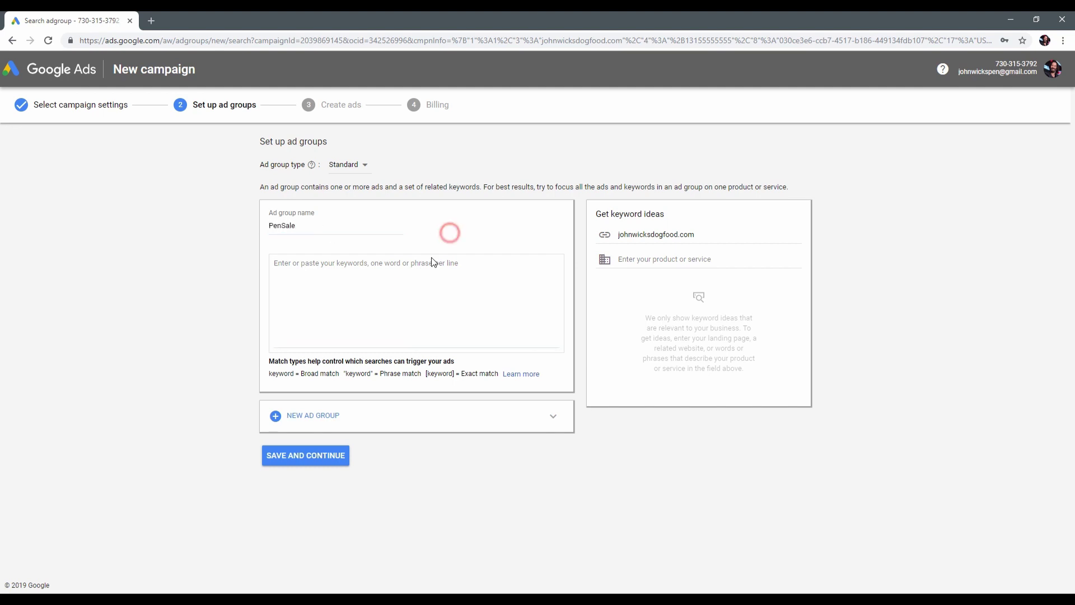
Get keyword ideas for 'pen' and add gel pens, pens, ballpoint pen and best pens.
click(396, 284)
text(Test)
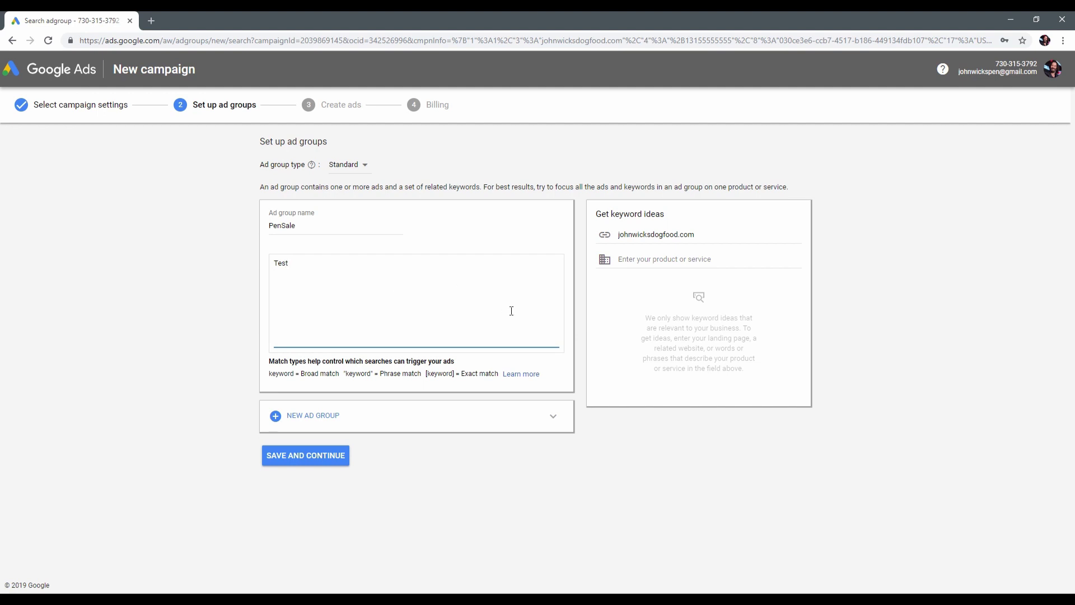
click(665, 260)
text(pen)
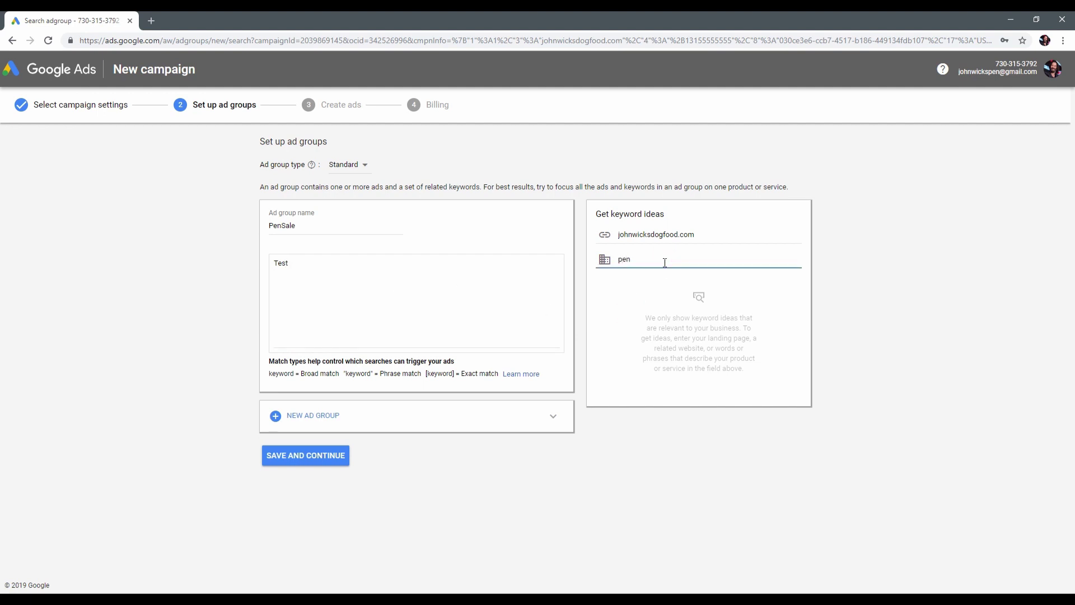
key(Return)
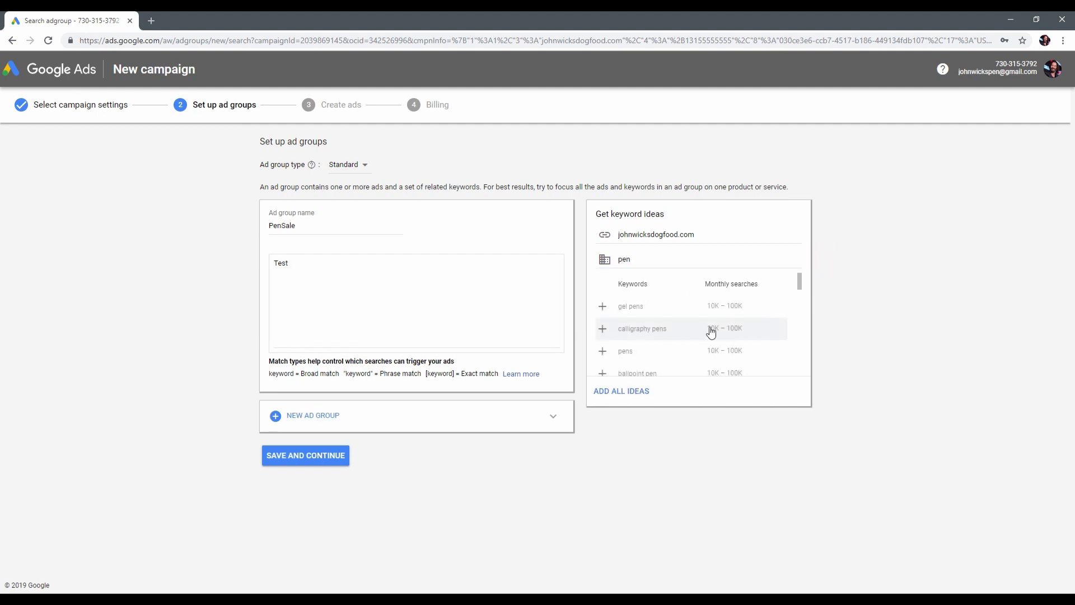
click(603, 306)
click(602, 330)
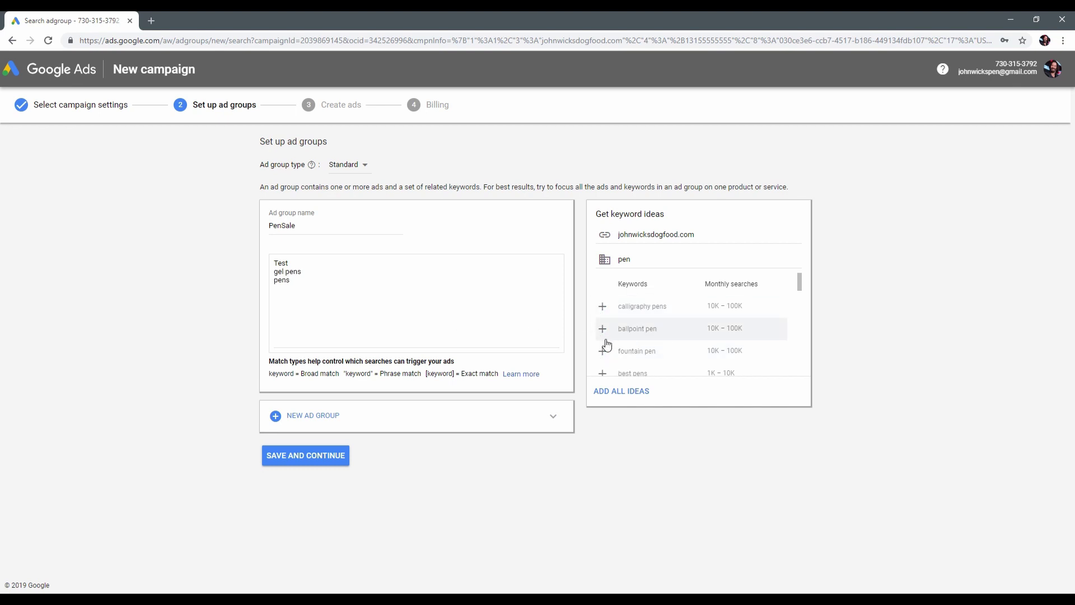
click(603, 331)
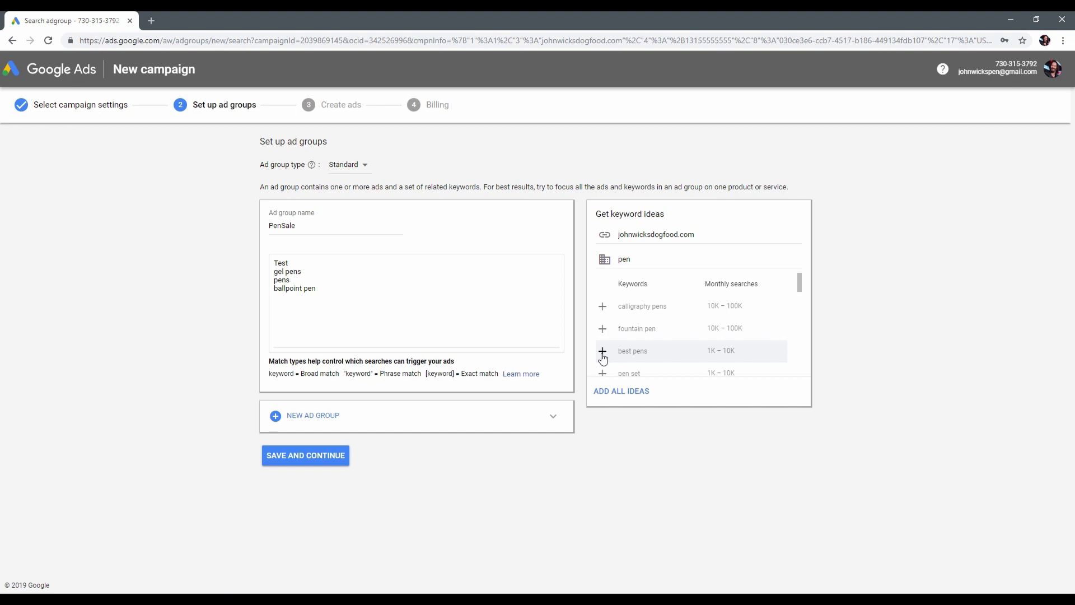
click(603, 351)
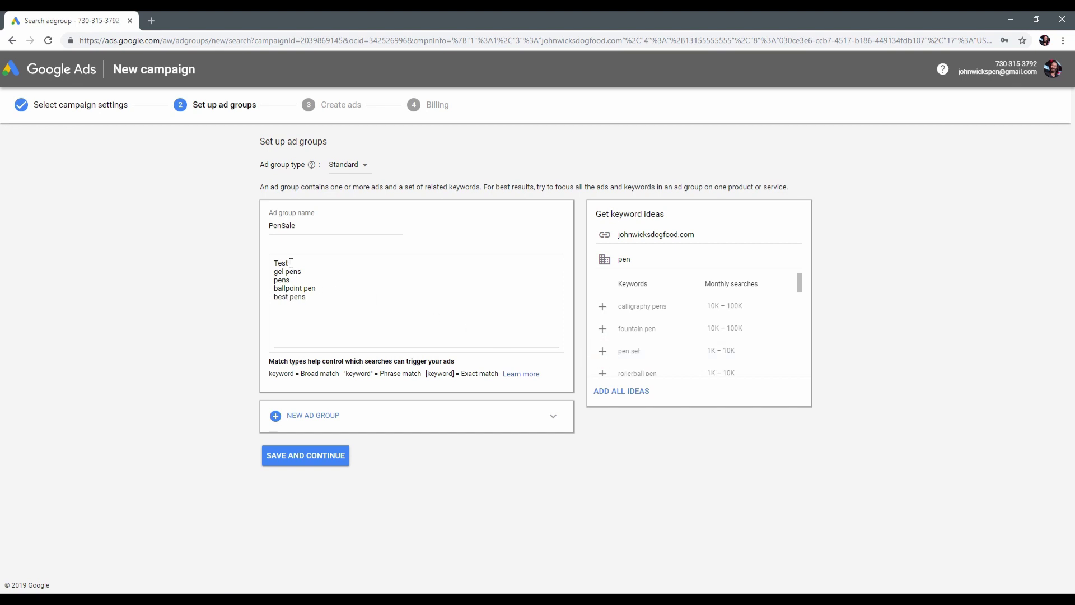
Remove the Test keyword and turn the first two keywords into +gel +pens and +pens +NY.
drag(291, 264, 267, 264)
key(BackSpace)
key(BackSpace)
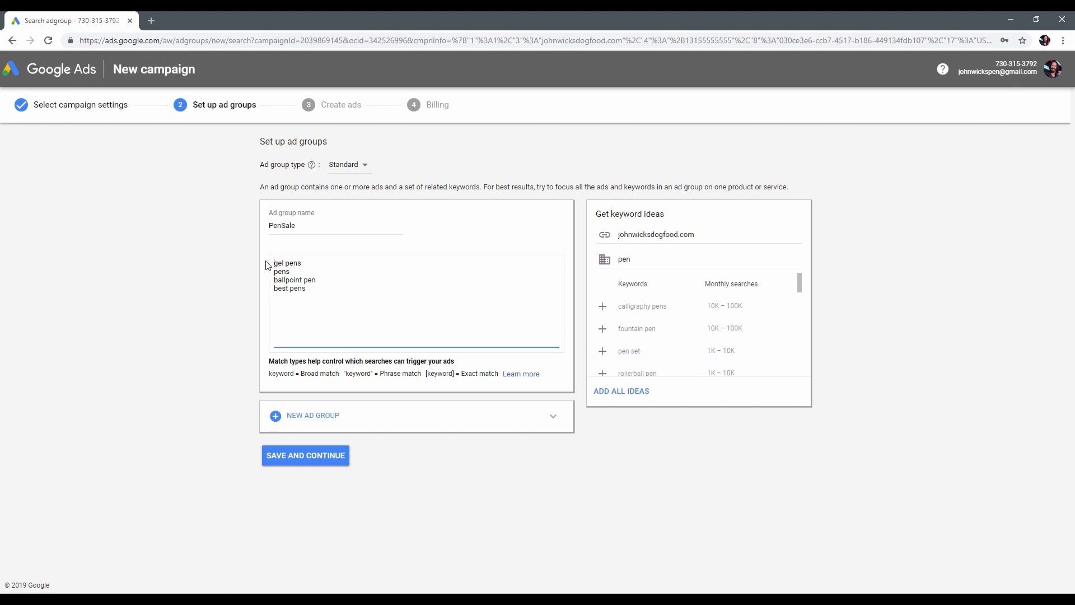
text(+gel +)
click(271, 272)
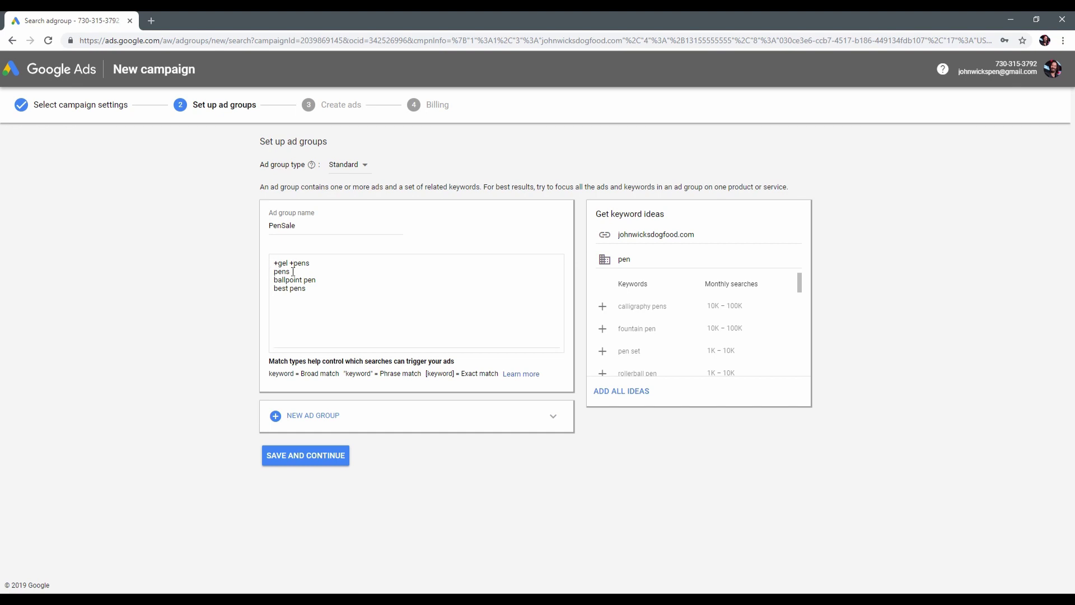
text(+pens)
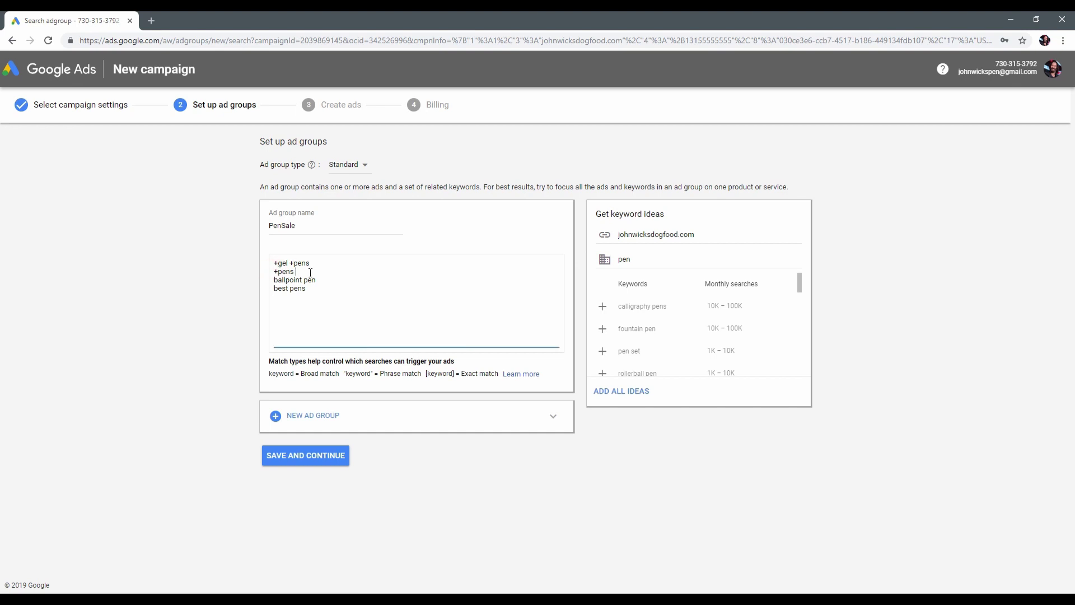
text( +new +york)
drag(333, 272, 300, 271)
text(NY)
Add + modifiers to make the keywords +ballpoint +pen and +best +pens.
click(274, 280)
text(+)
key(ctrl+Right)
text(+)
key(ctrl+Right)
text(+)
key(ctrl+Right)
text(+)
Set Headline 1 of the new text ad to 'Gel pen in New York. Wholesale'.
click(307, 455)
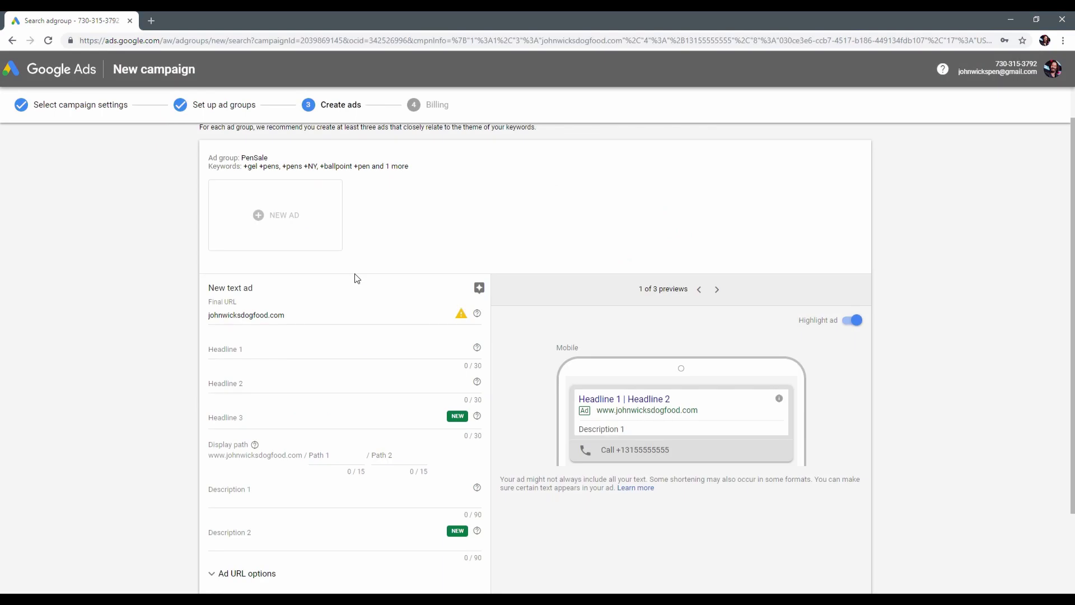
click(315, 352)
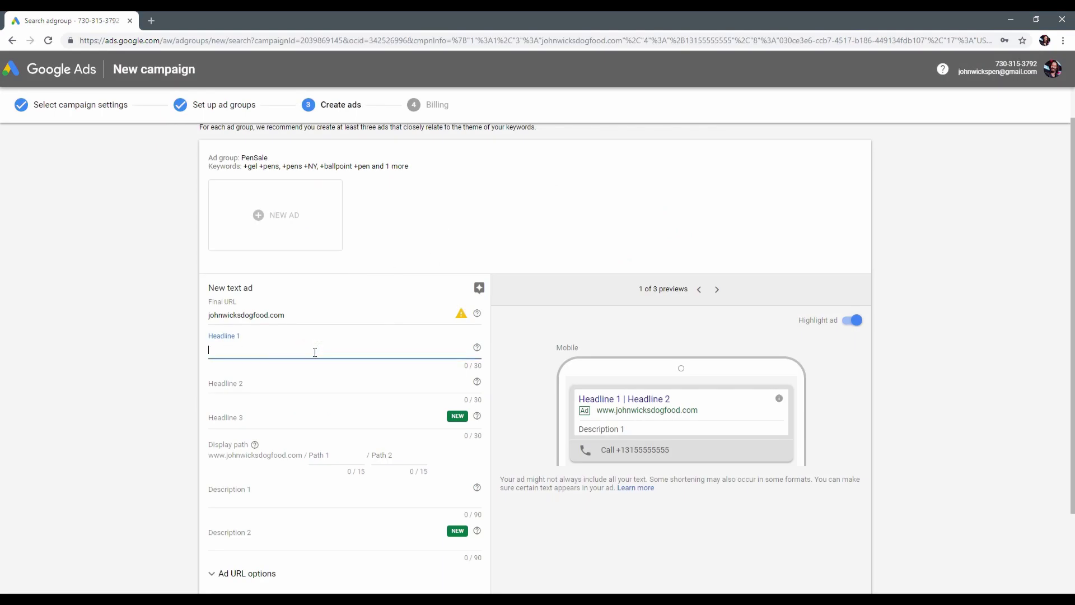
text(Ball)
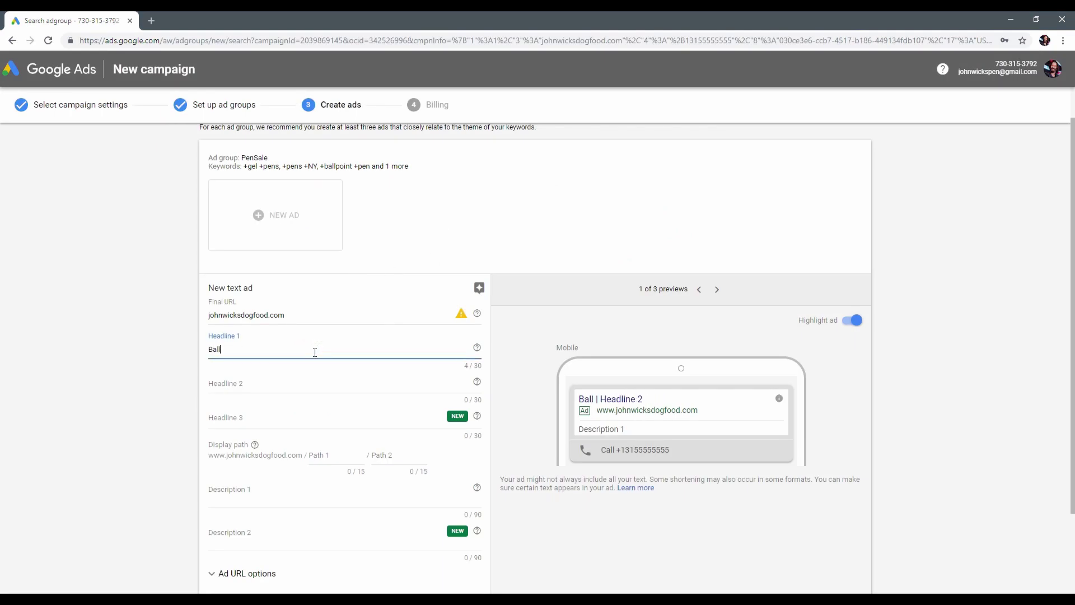
text(point pen)
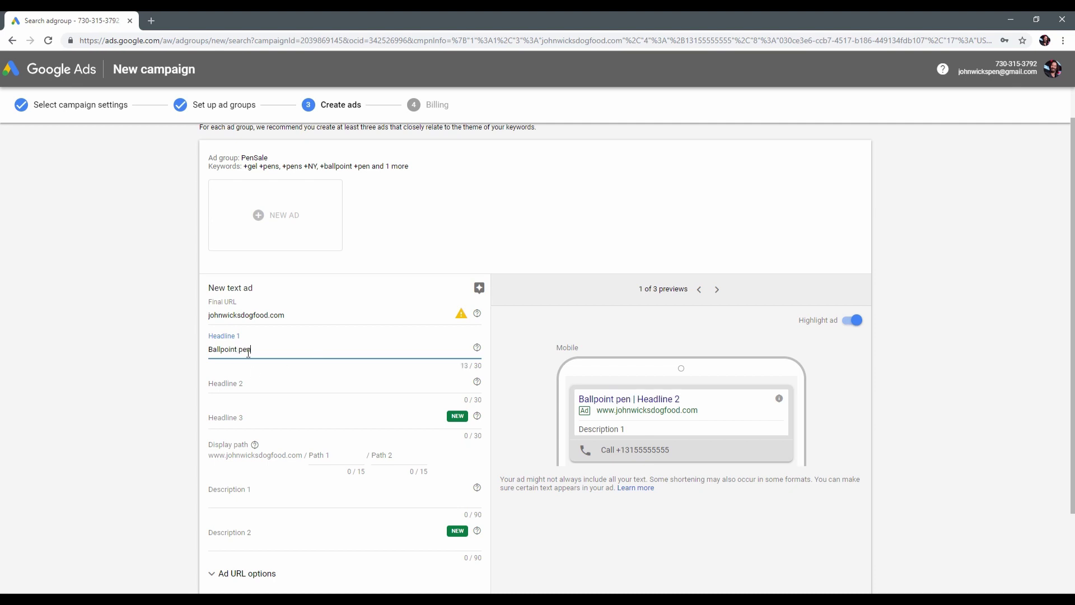
key(ctrl+a)
text(Gel pen in New)
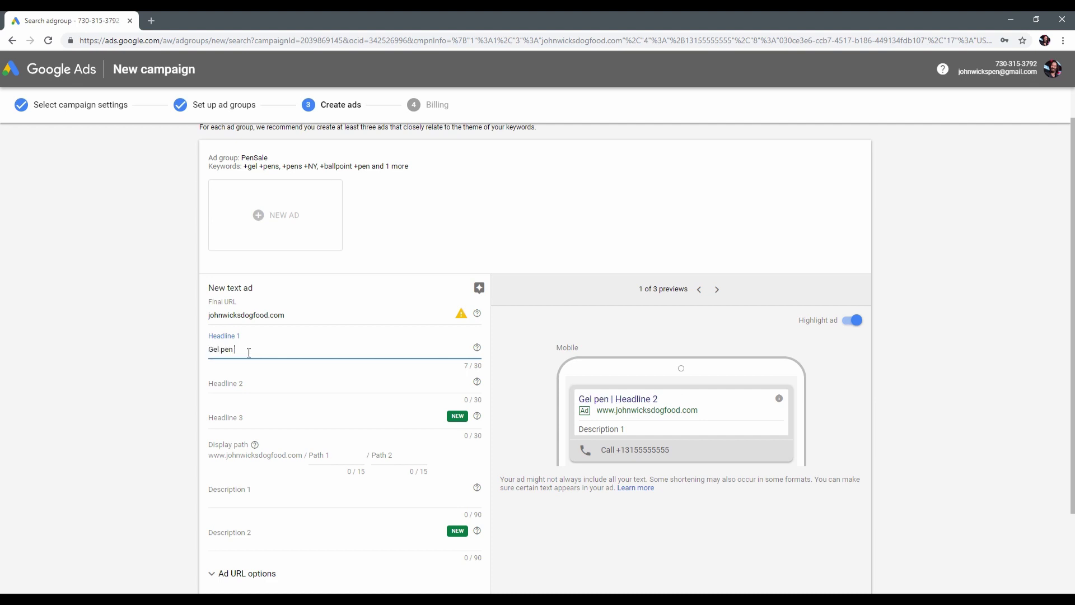
text( York)
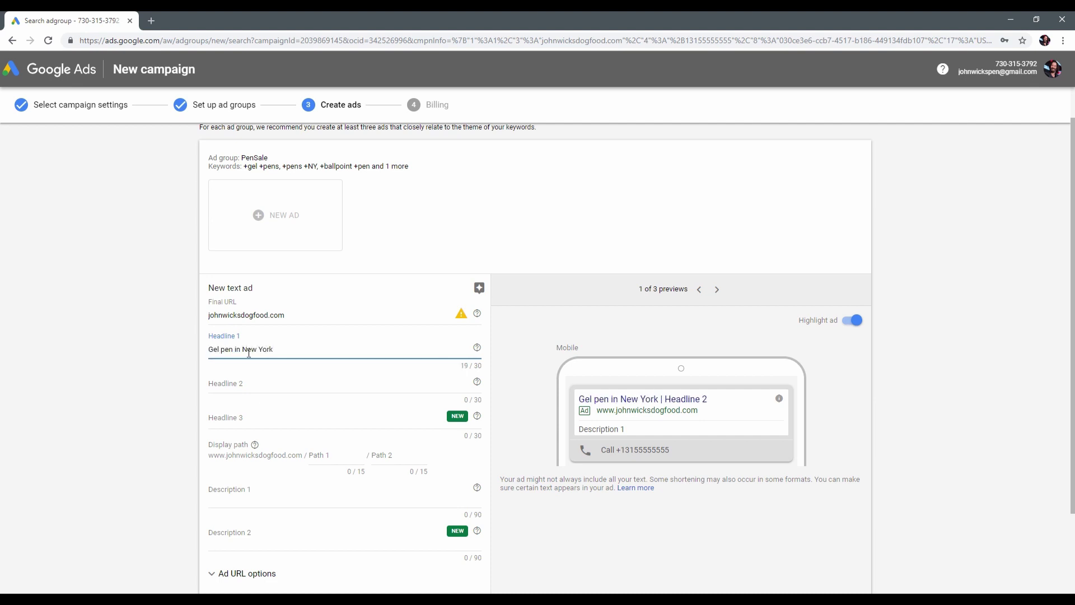
text(. Wholesale)
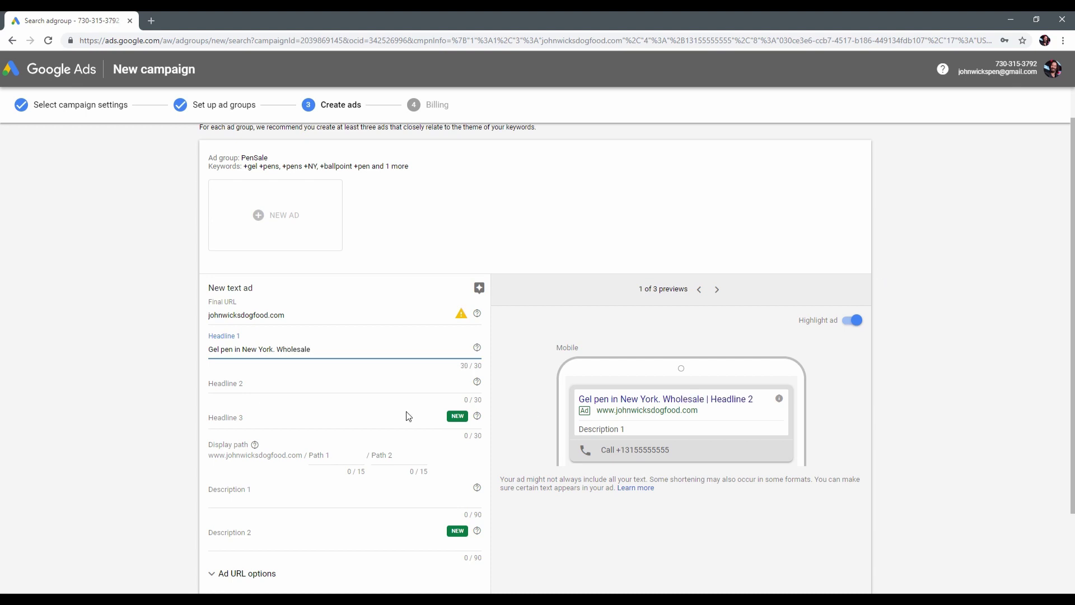
click(327, 348)
Enter the pen store's name as Headline 2 and 'Stationery Shop' as Headline 3.
click(331, 393)
text(Jo)
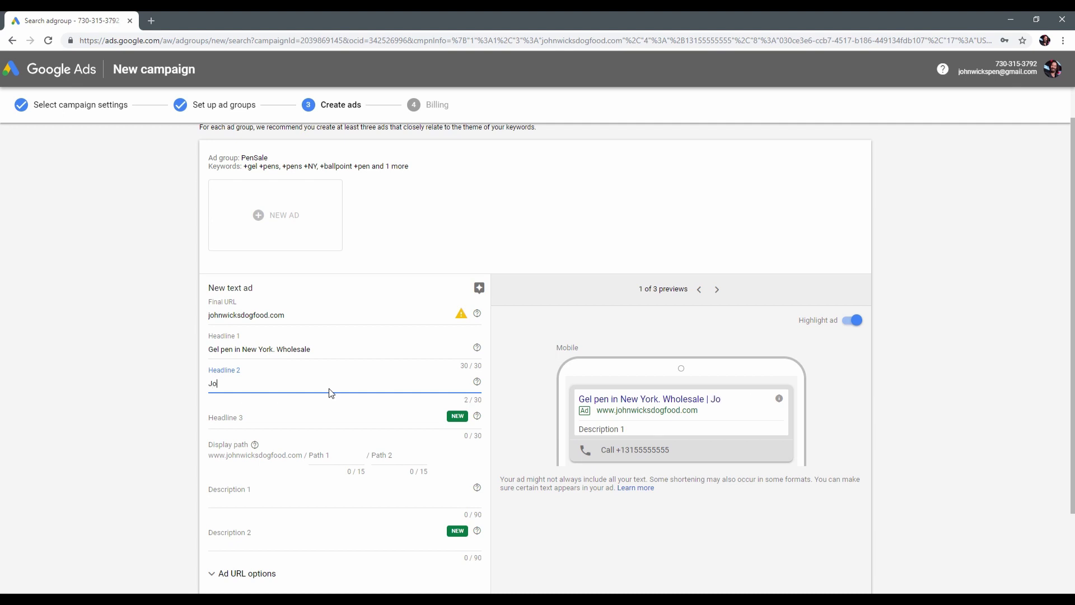
text(hn Wicks Pen Store)
click(351, 417)
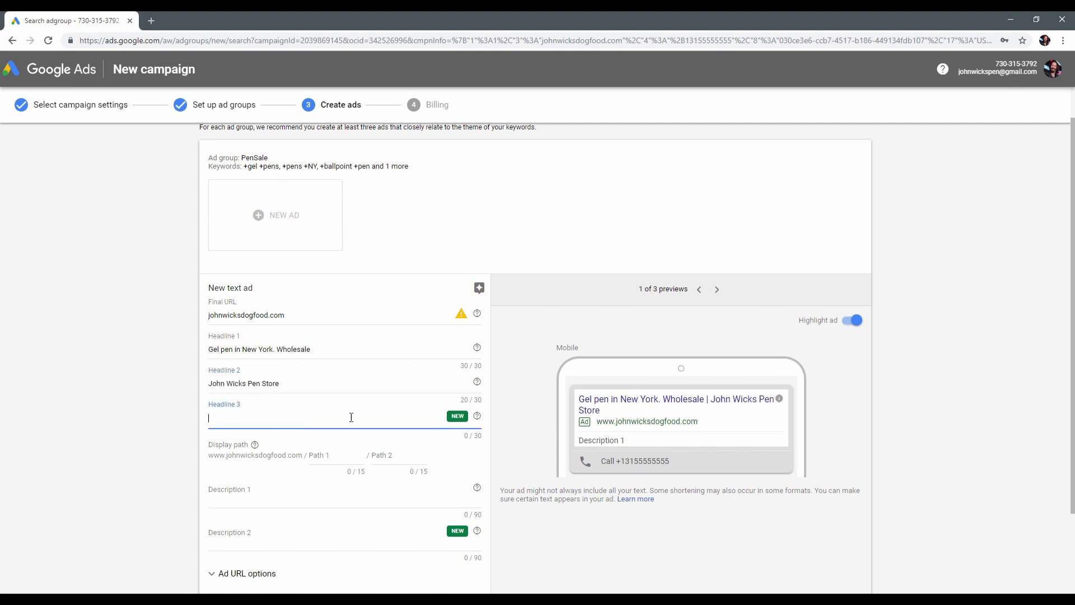
text(Stationery Shop)
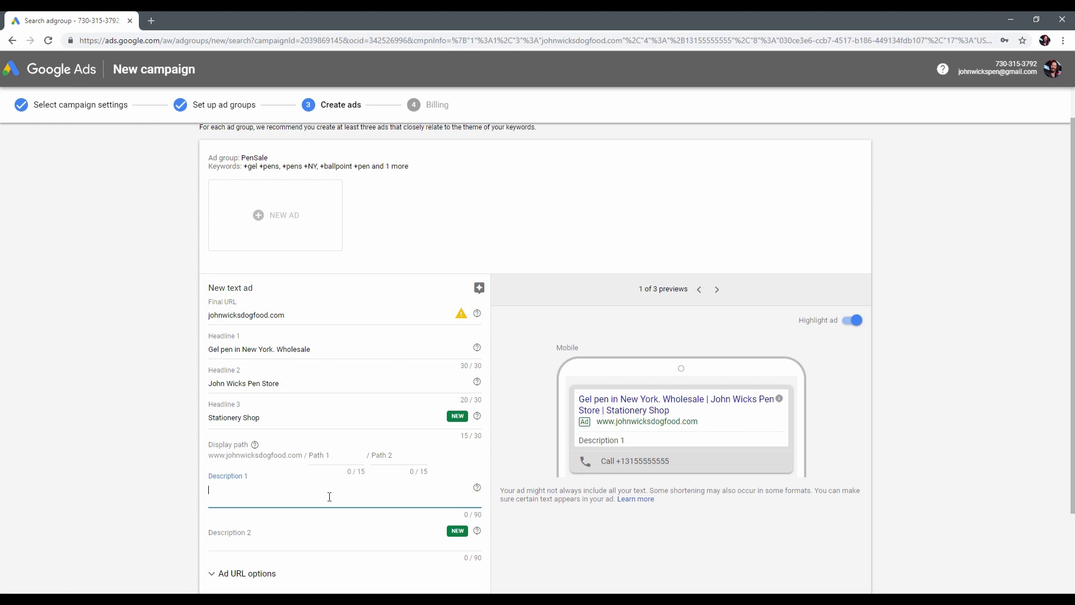
Write Description 1 offering pens, pencils, office delivery and a call-now discount, trimming two periods to fit 90 characters.
text(John Wick sells pen and)
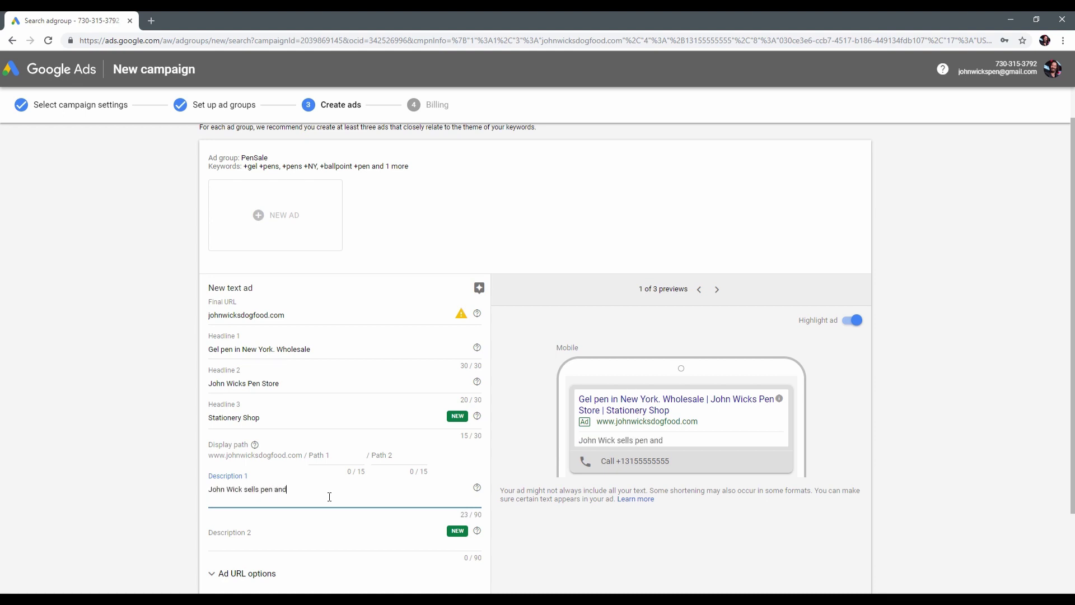
text( pencils. Personal delivery to your of)
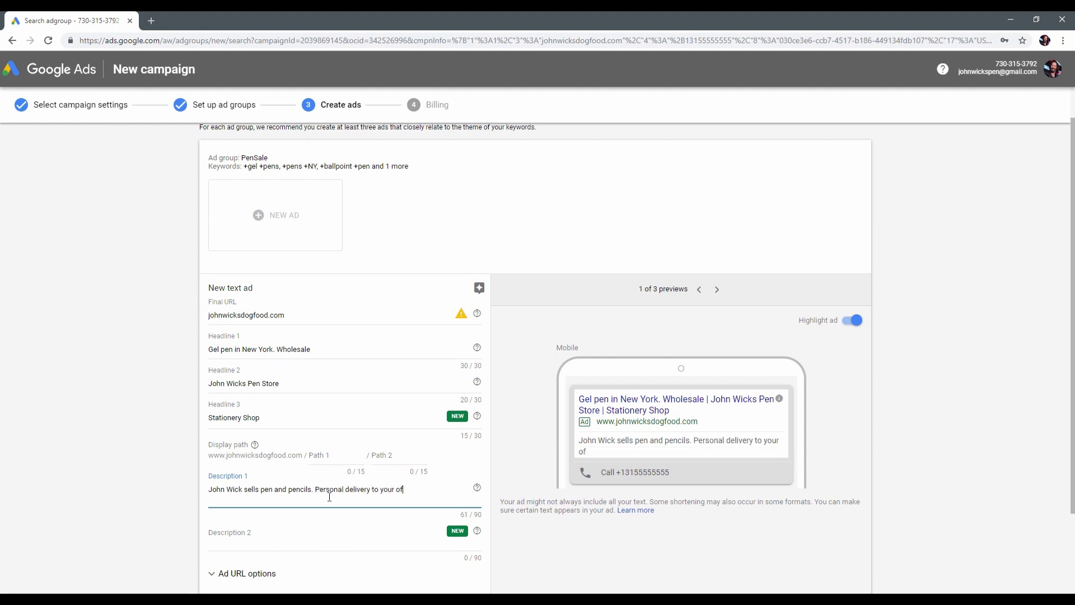
text(fice. Call now and get discount)
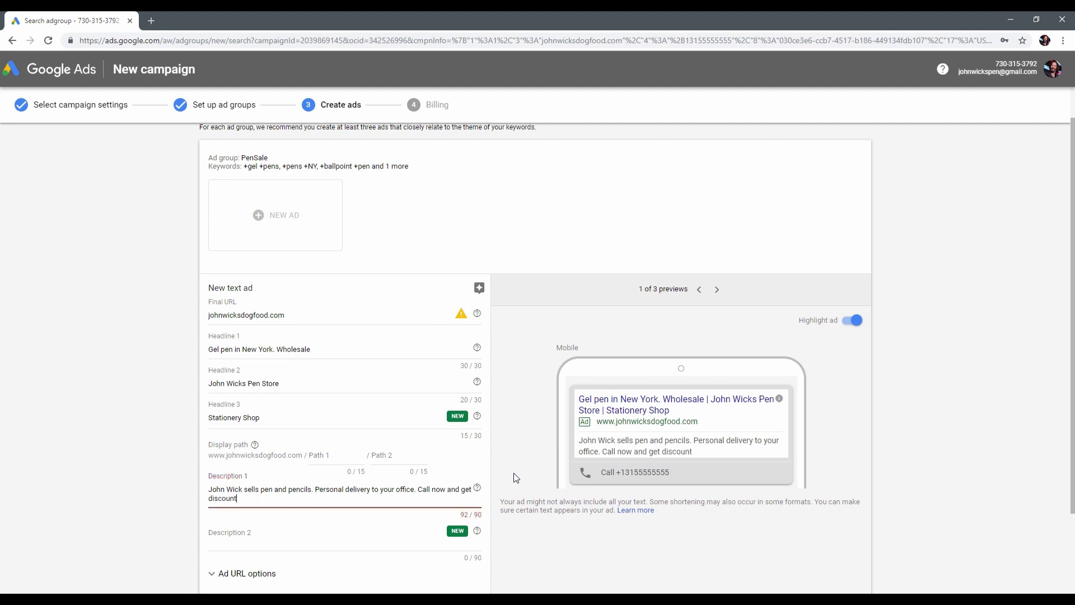
click(416, 489)
key(BackSpace)
click(313, 489)
key(BackSpace)
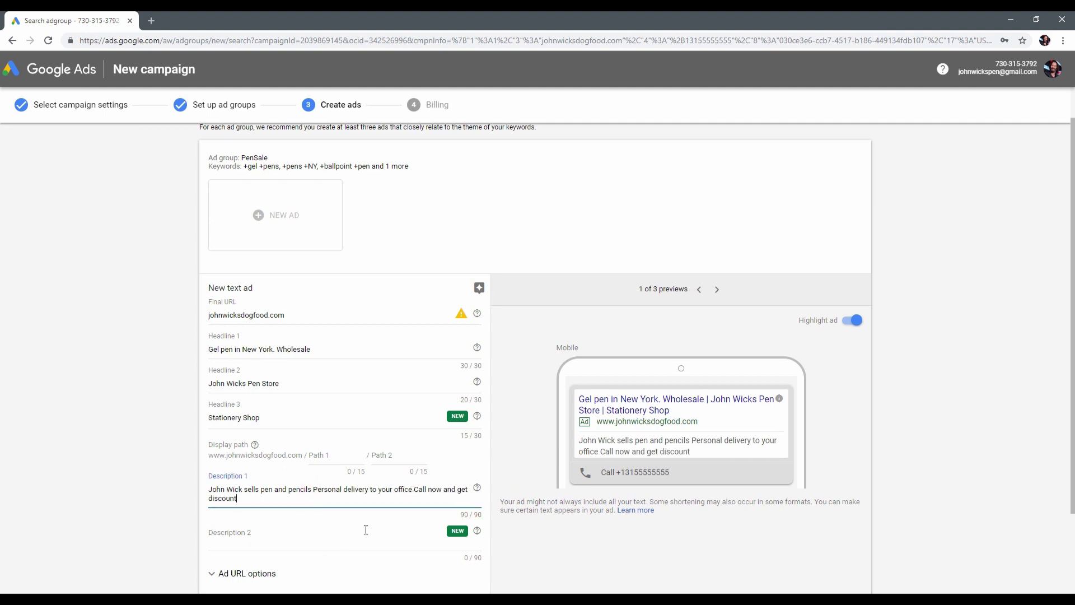
scroll(365, 530, down, 3)
Save the text ad, review its desktop and display previews, and move on to billing.
click(224, 506)
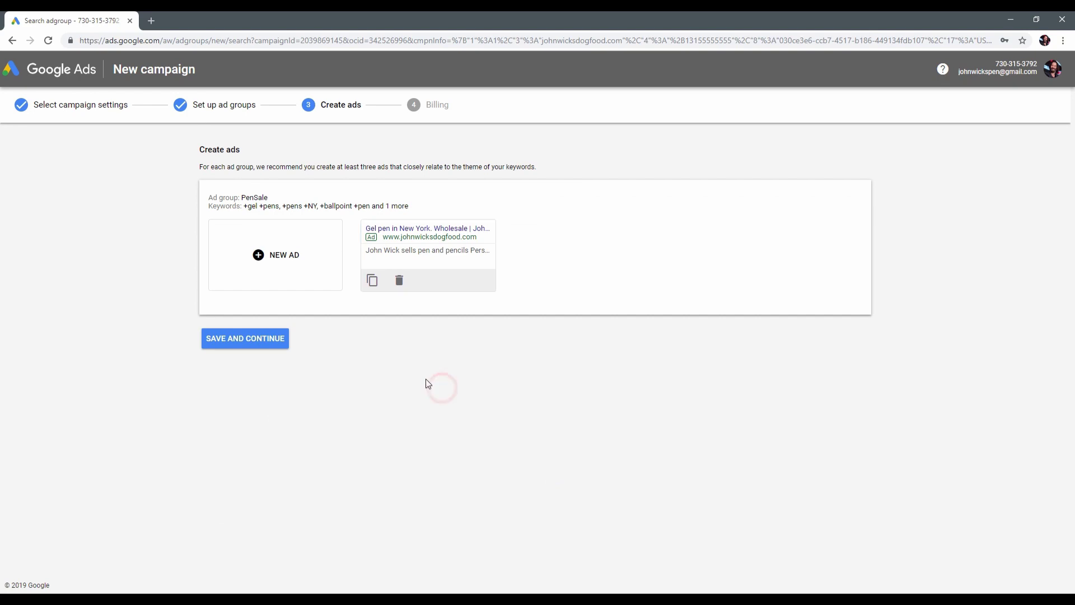
click(412, 248)
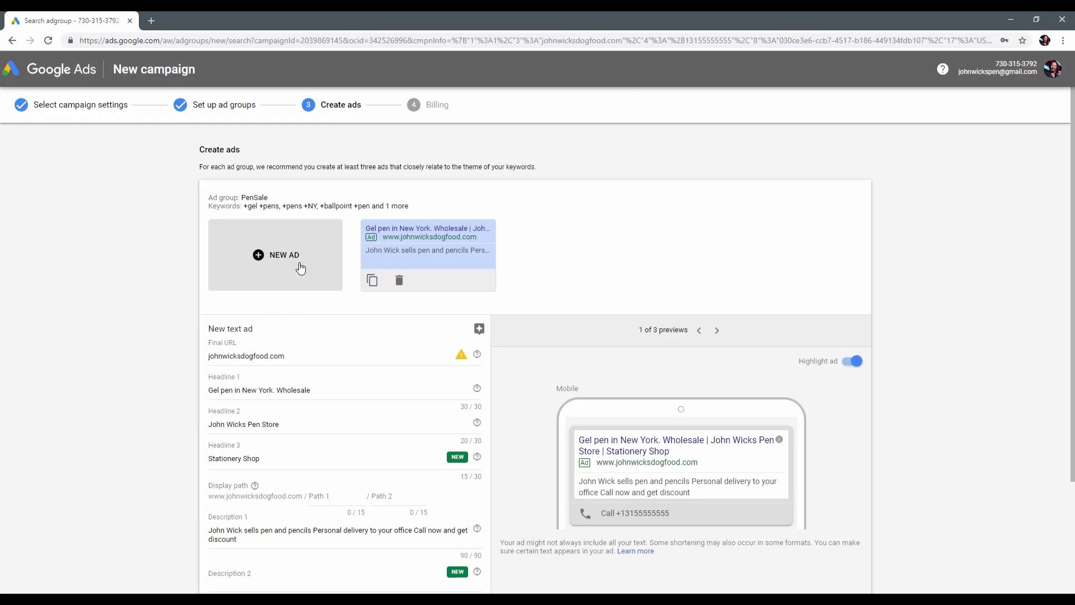
scroll(447, 344, down, 2)
click(716, 218)
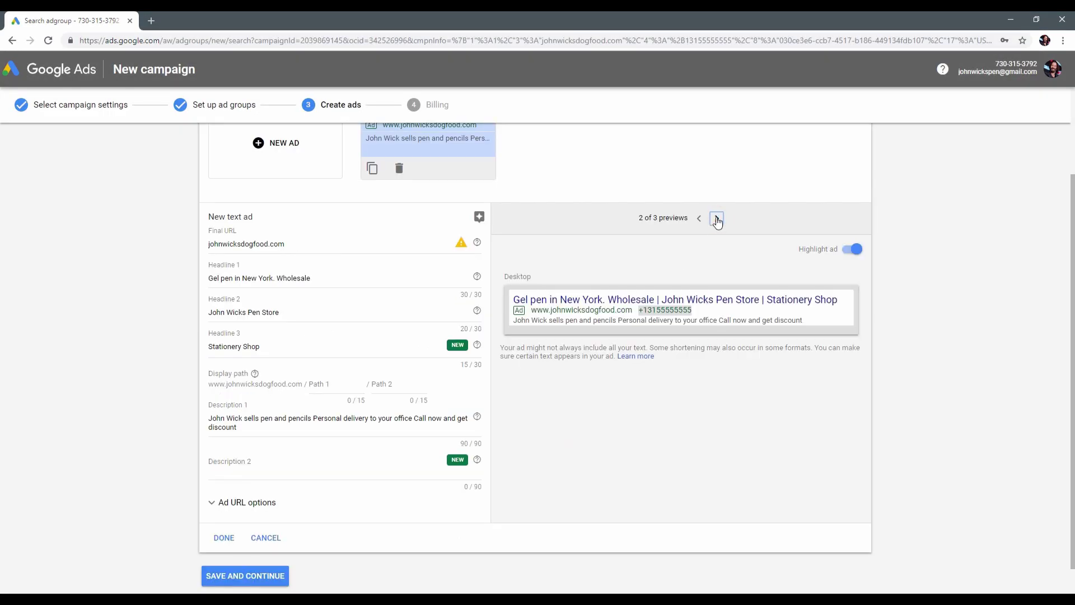
click(716, 219)
scroll(559, 394, down, 1)
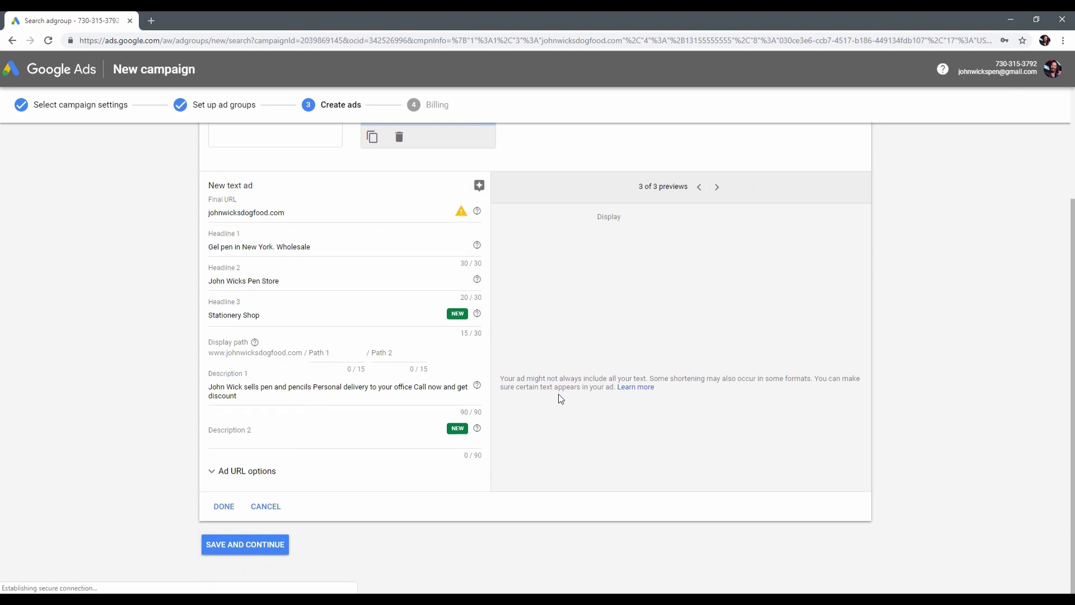
click(252, 545)
click(450, 277)
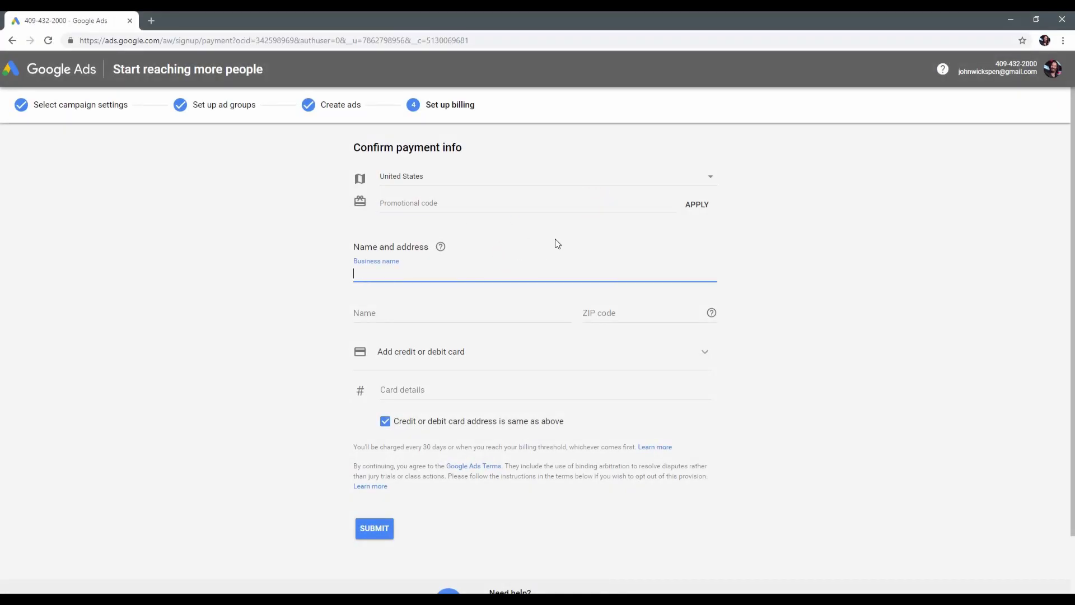
Enter the business name, the contact's full name and the ZIP code on the billing form.
text(JohnWickPenShop)
click(556, 242)
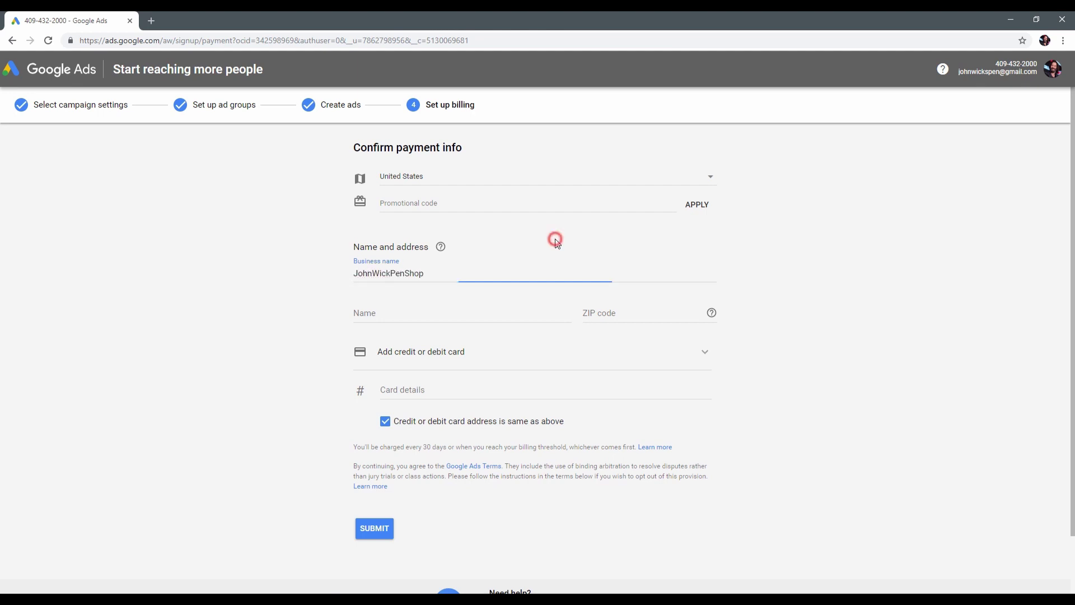
click(437, 319)
text(John Wick)
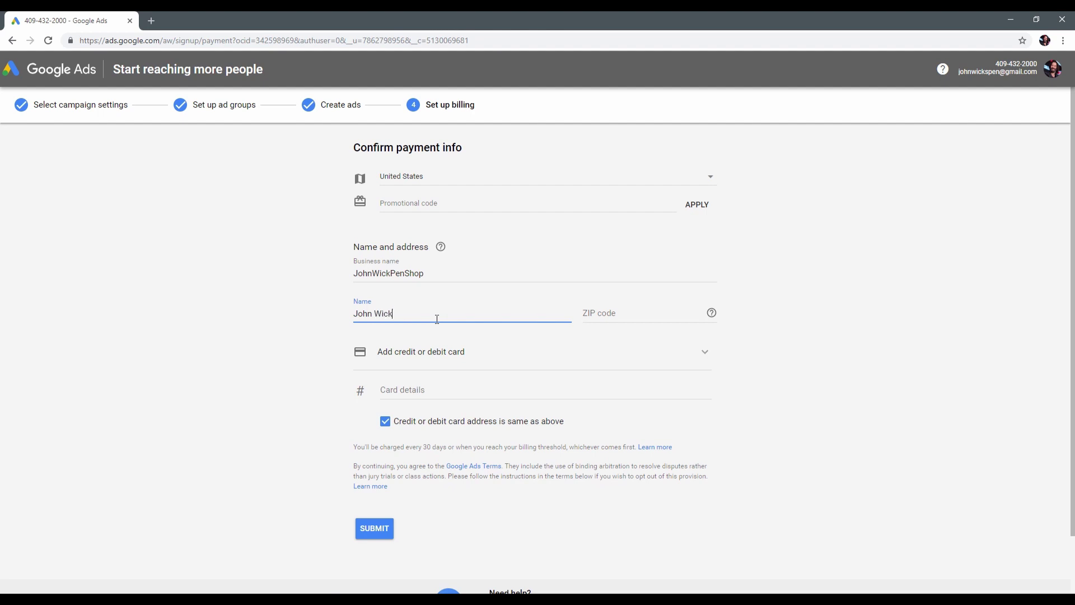
key(Tab)
text(10017)
Try the bank account payment option, then switch back to credit or debit card.
click(549, 360)
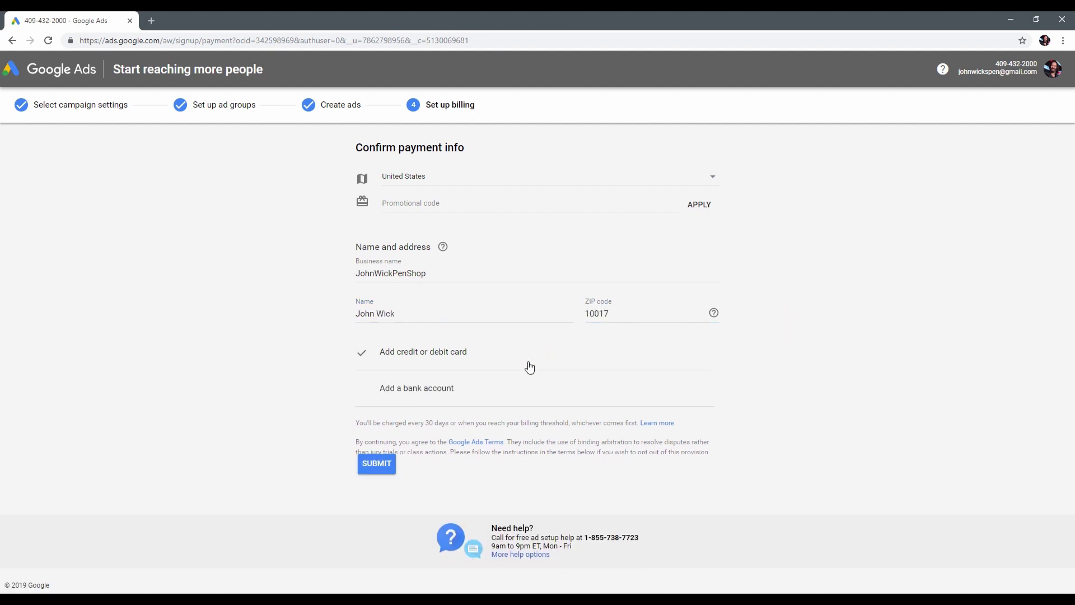
click(437, 387)
scroll(468, 472, down, 1)
scroll(506, 339, up, 1)
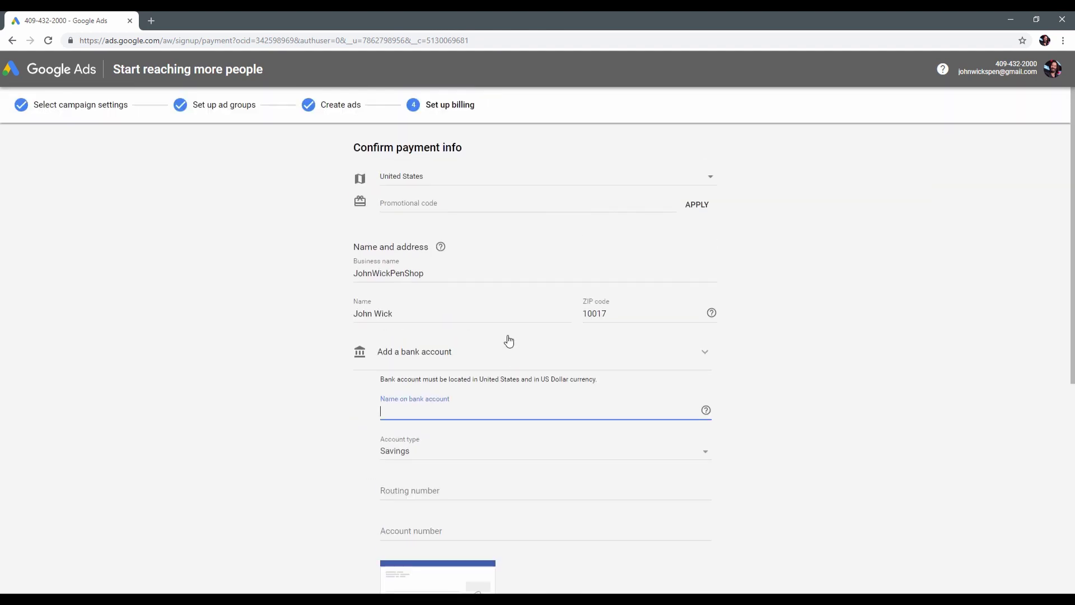
click(504, 352)
click(421, 351)
scroll(576, 424, down, 2)
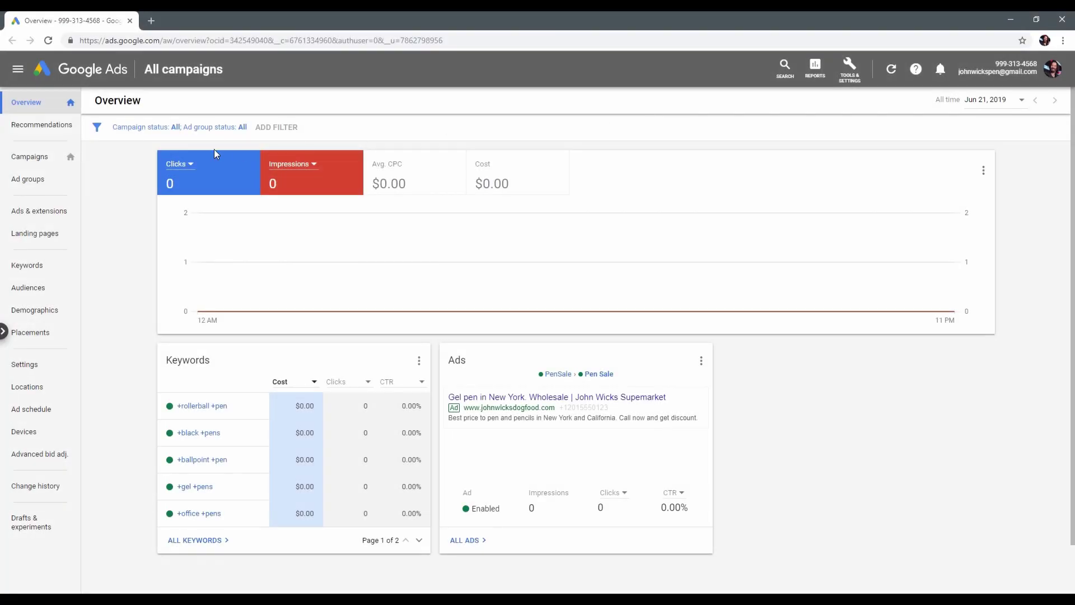
Add Avg. CPC and Cost to the overview chart, leaving the Clicks metric unchanged.
click(189, 163)
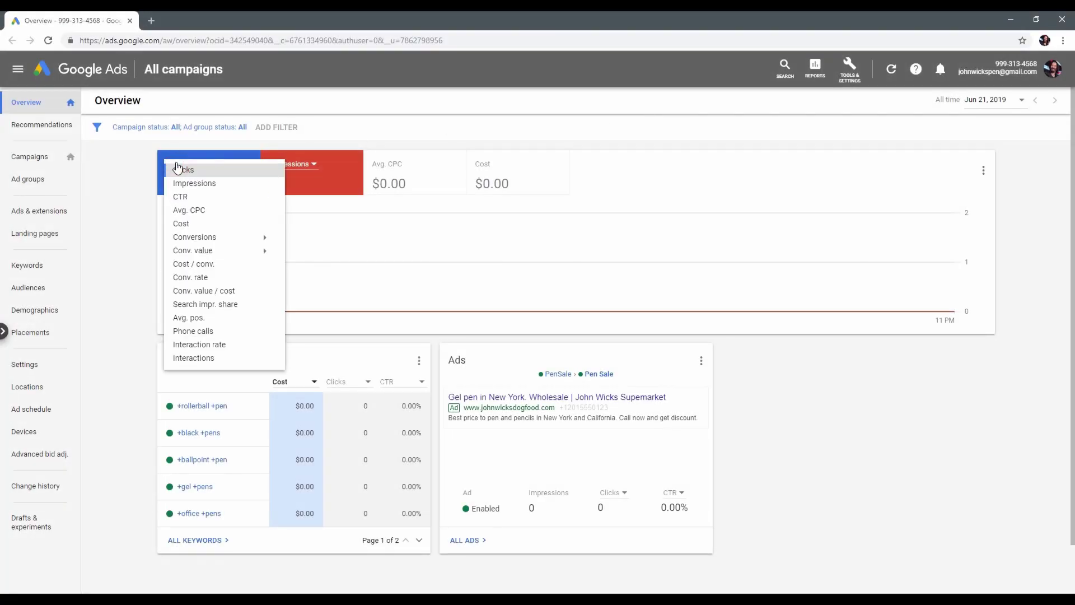
click(185, 168)
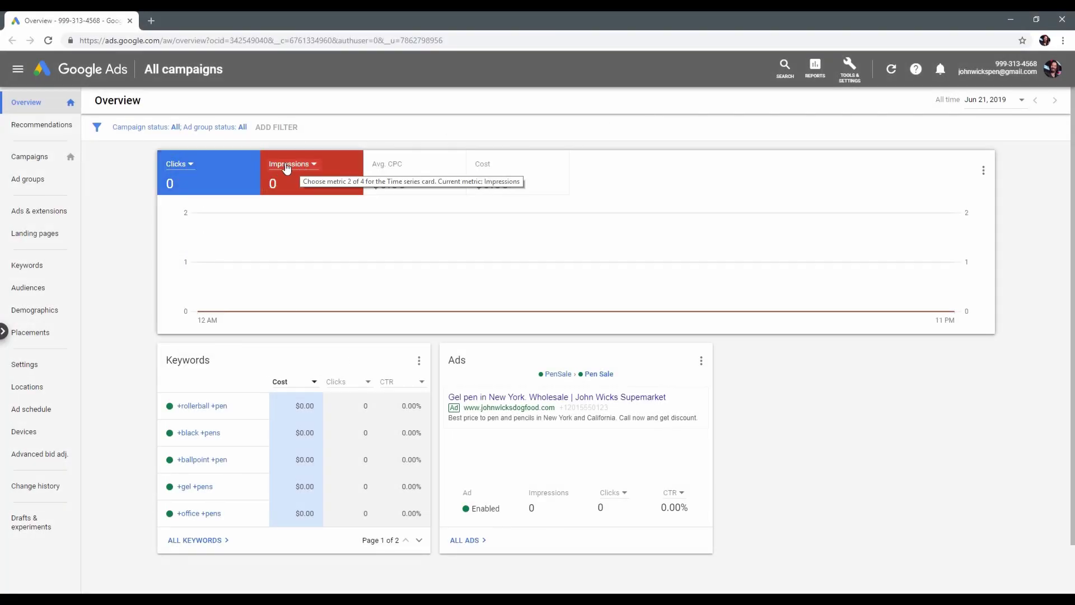
click(443, 171)
click(478, 169)
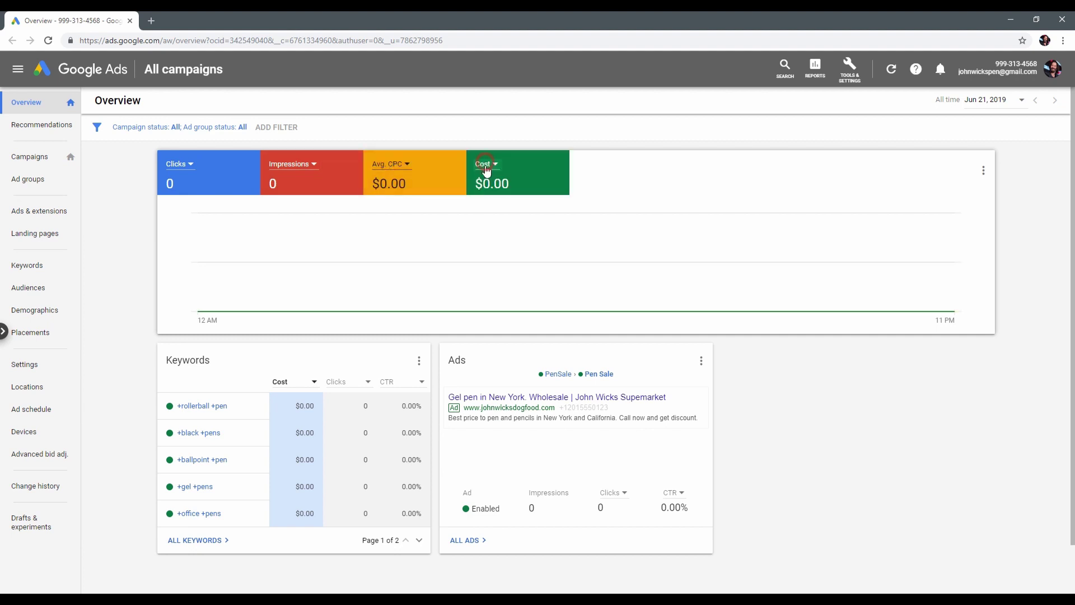
Set the reporting date range to Jun 21, 2019.
click(981, 101)
click(1027, 234)
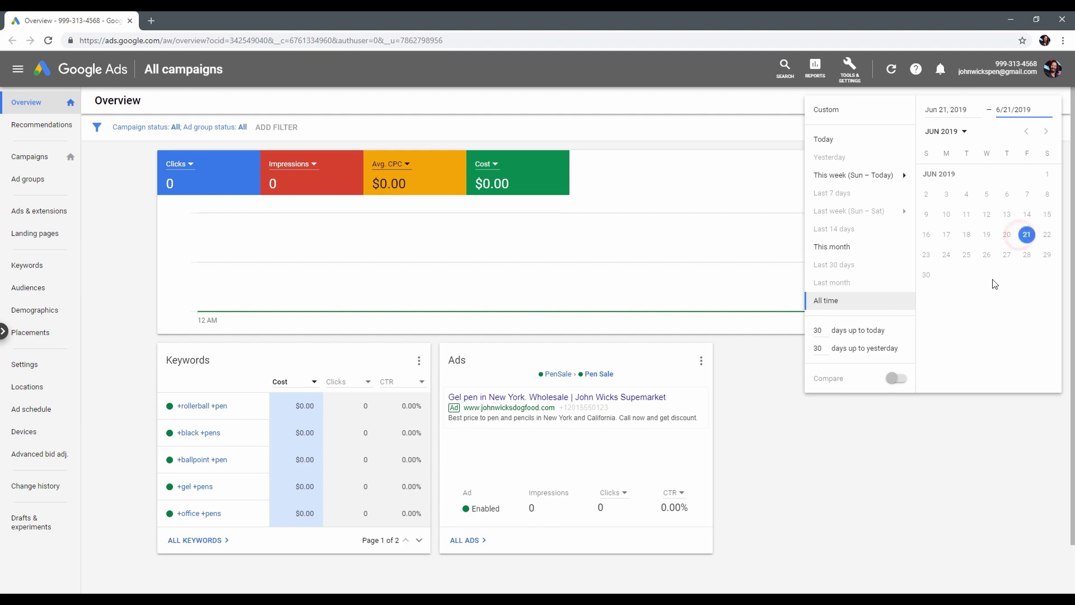
click(987, 426)
scroll(774, 405, down, 1)
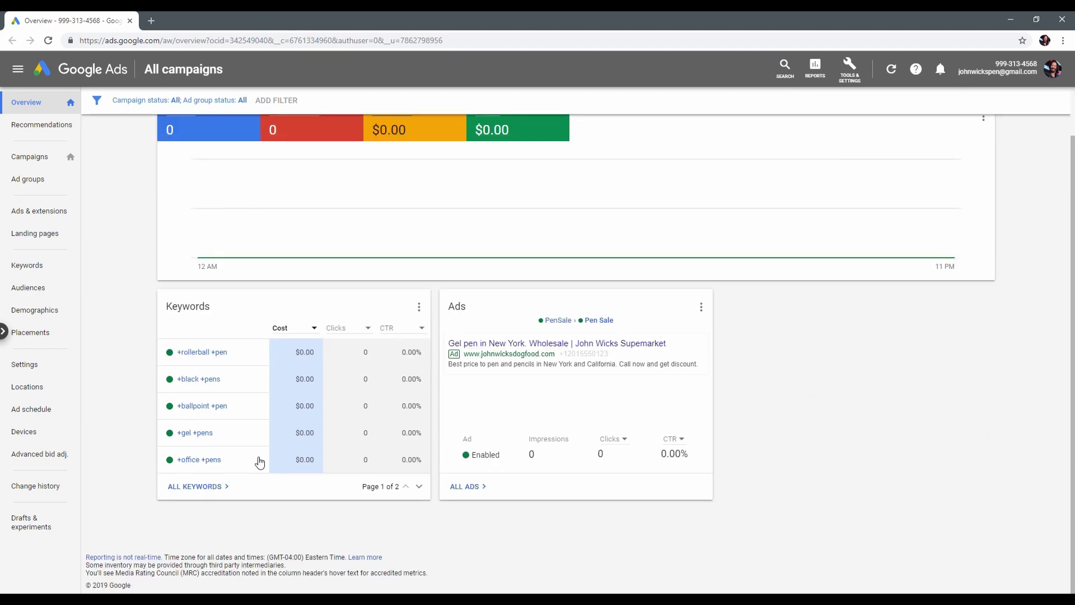
Navigate to the keywords of the Pen Sale ad group in the PenSale campaign.
click(52, 131)
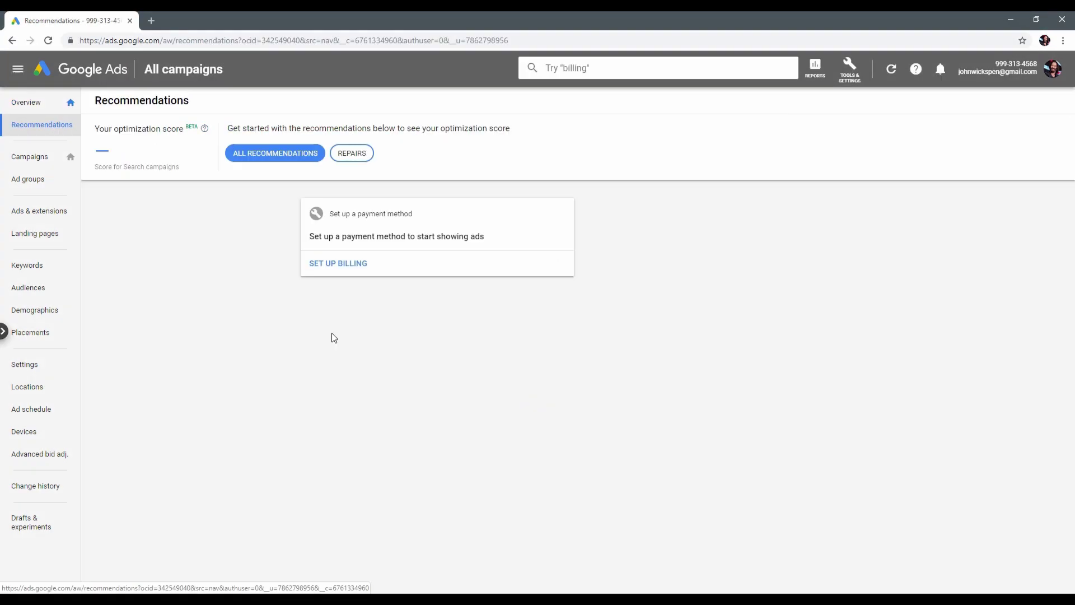
click(20, 162)
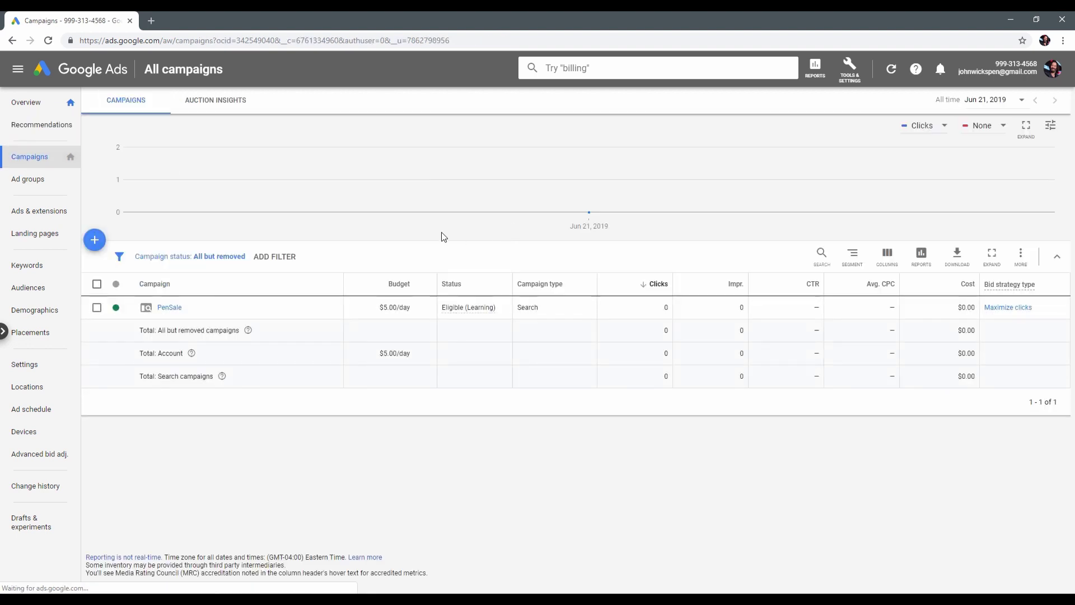
click(174, 312)
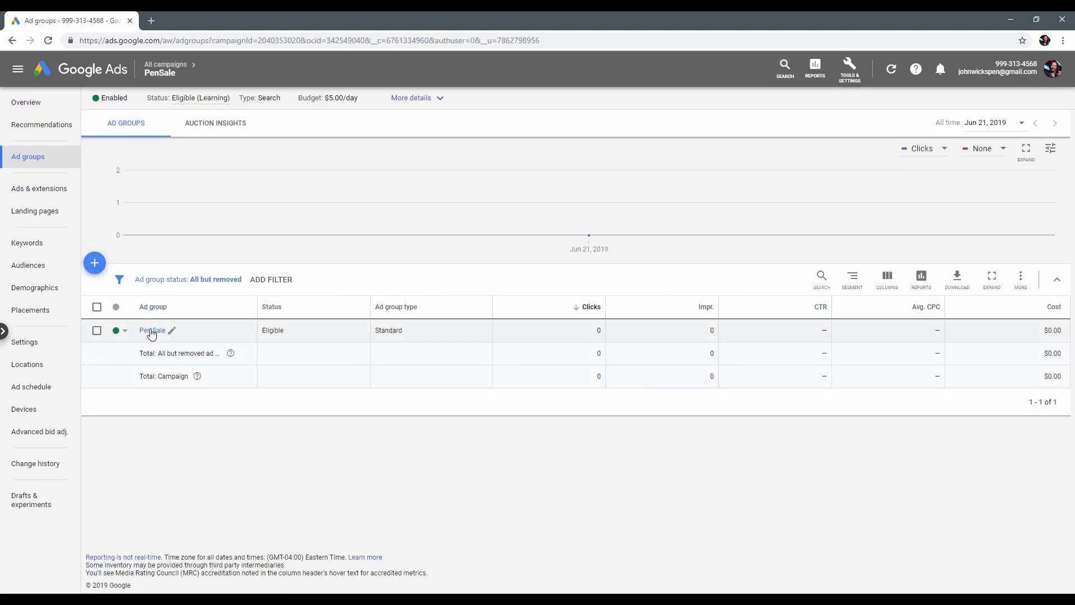
click(153, 330)
Add the keyword +pen +NY +buy to the Pen Sale ad group and save.
click(94, 264)
text(+pen +NY +buy)
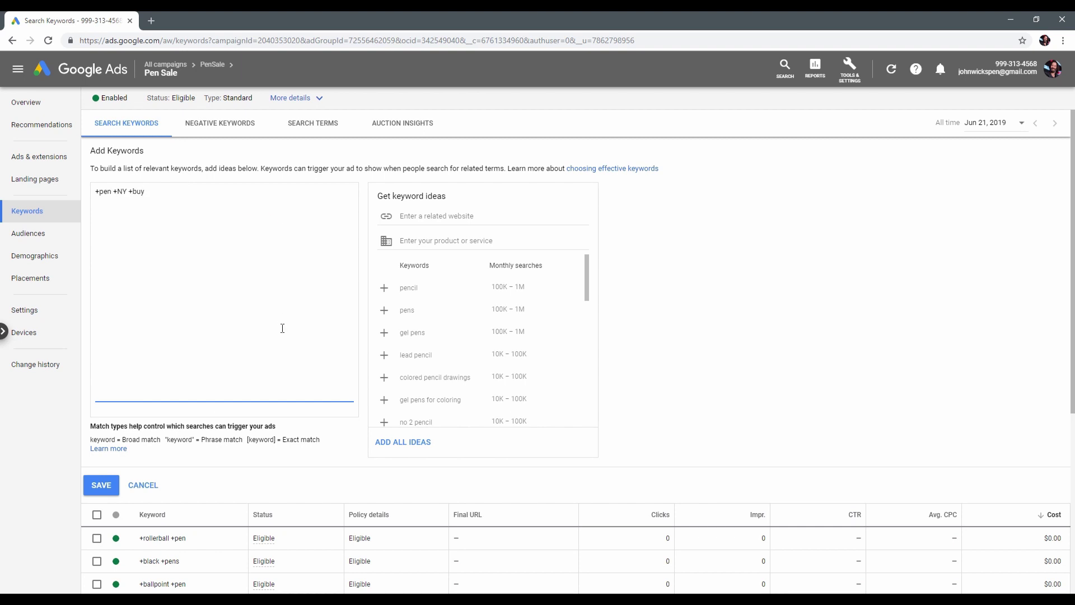
click(100, 484)
Add free and fountain as negative keywords for Pen Sale and save them.
click(220, 123)
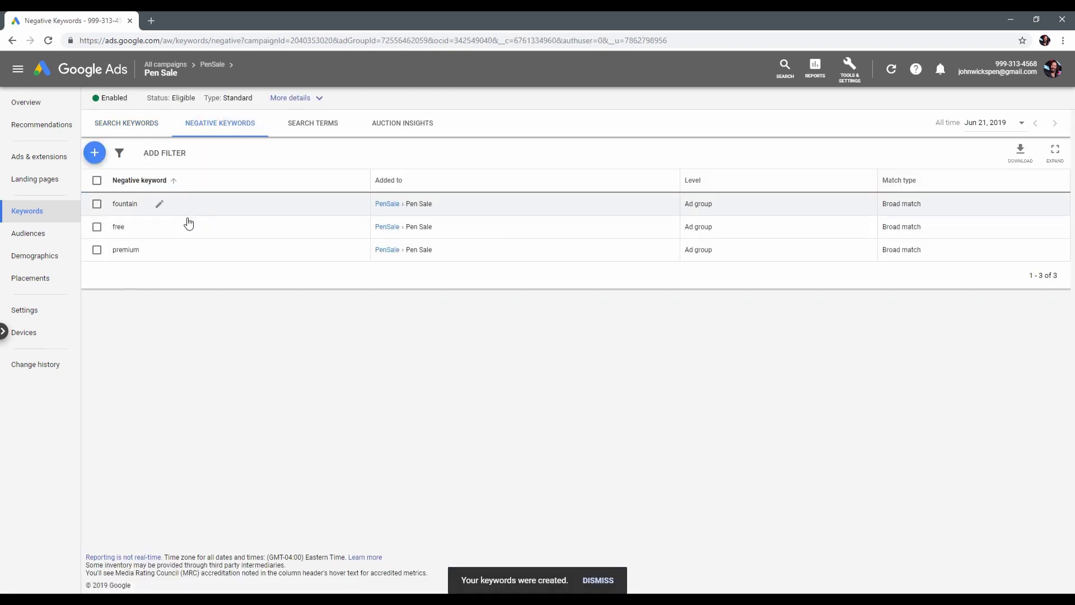
click(94, 155)
text(free)
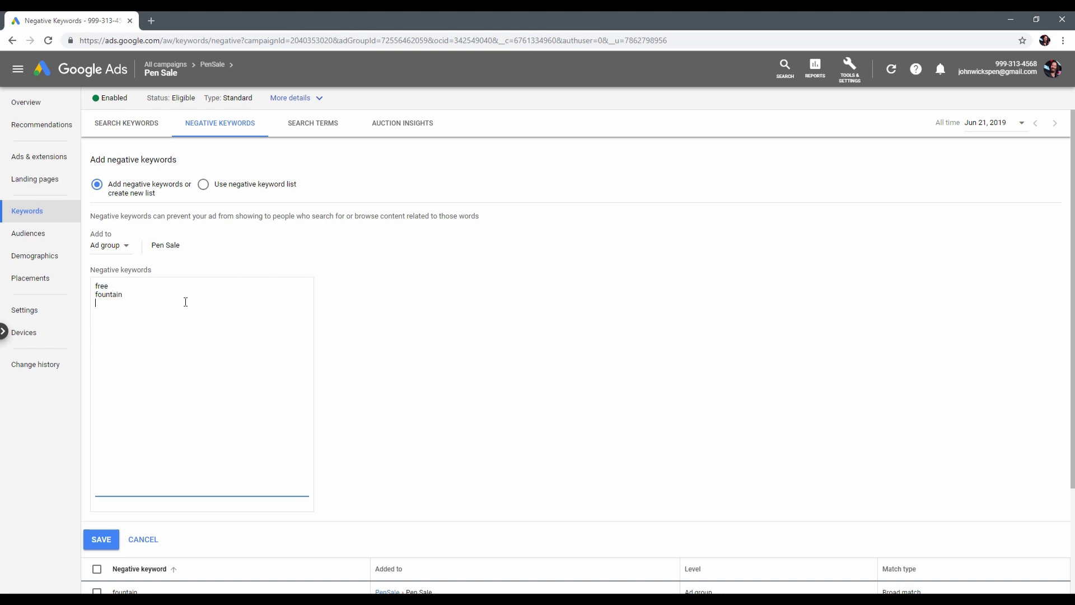
click(98, 538)
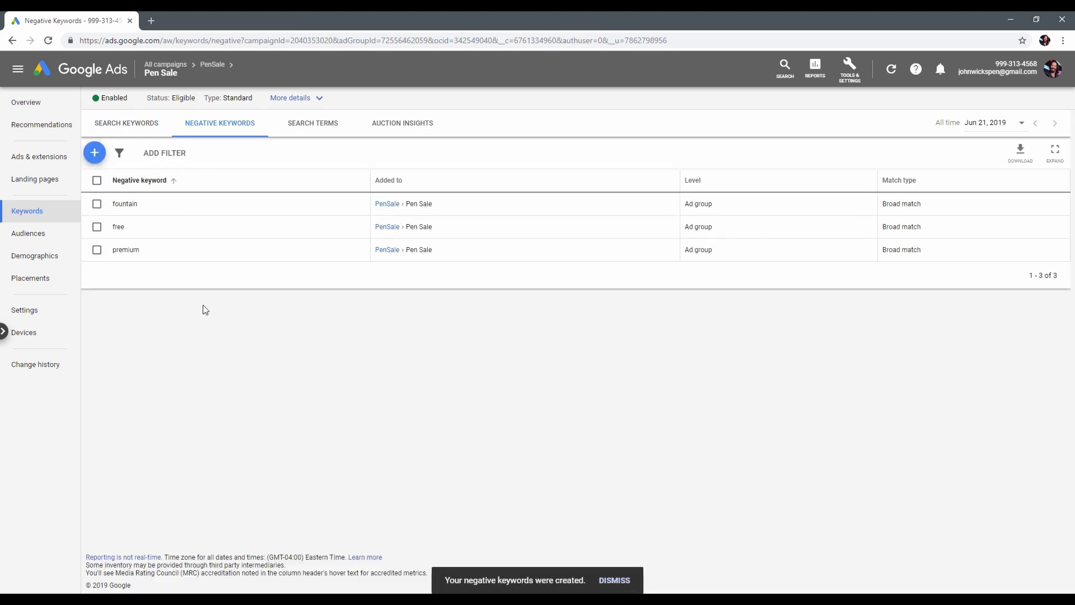
View the Pen Sale ad group's Search terms report.
click(296, 122)
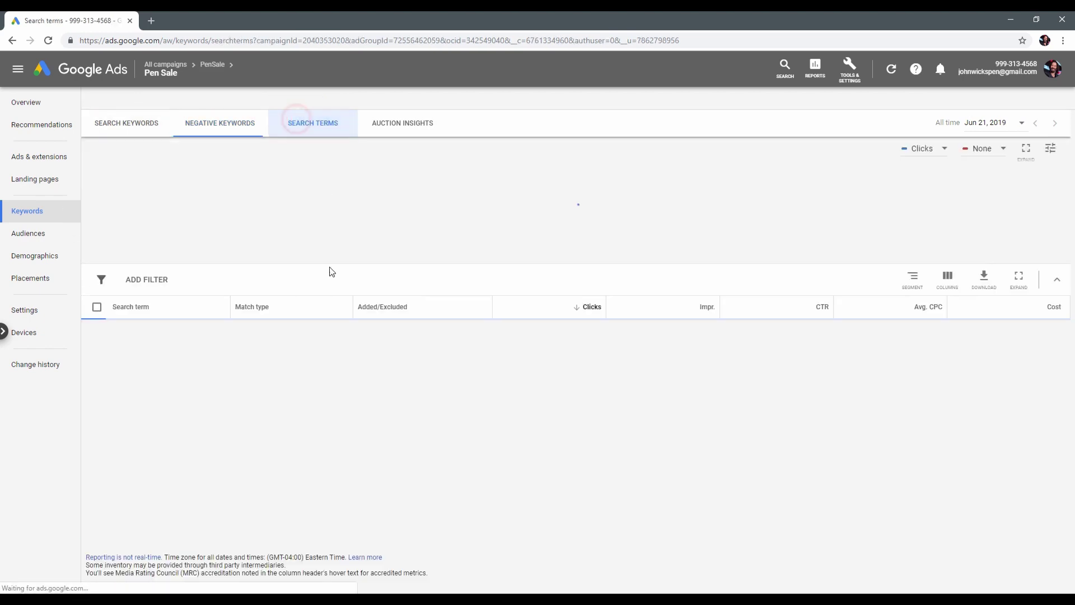